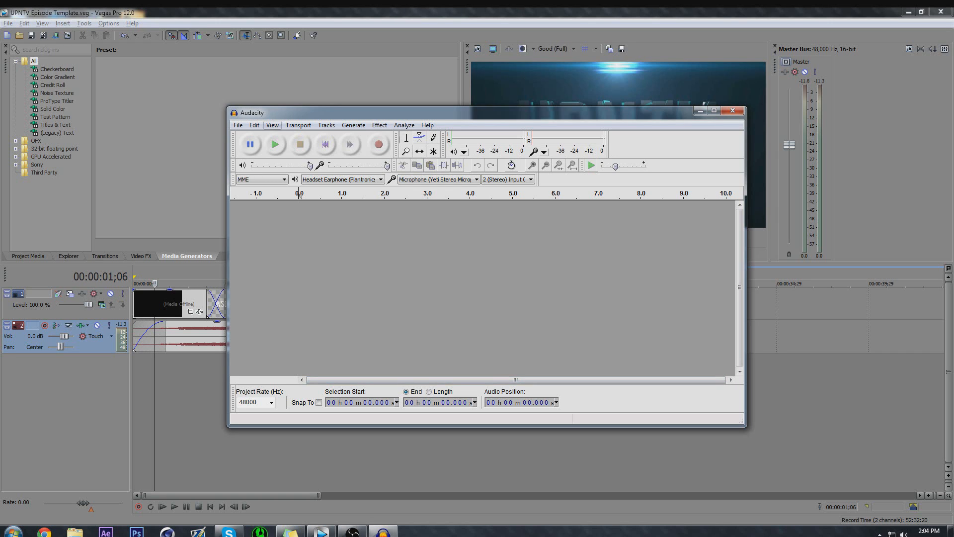
Move the Audacity window down slightly and set the project rate to 48000 Hz.
drag(311, 113, 293, 142)
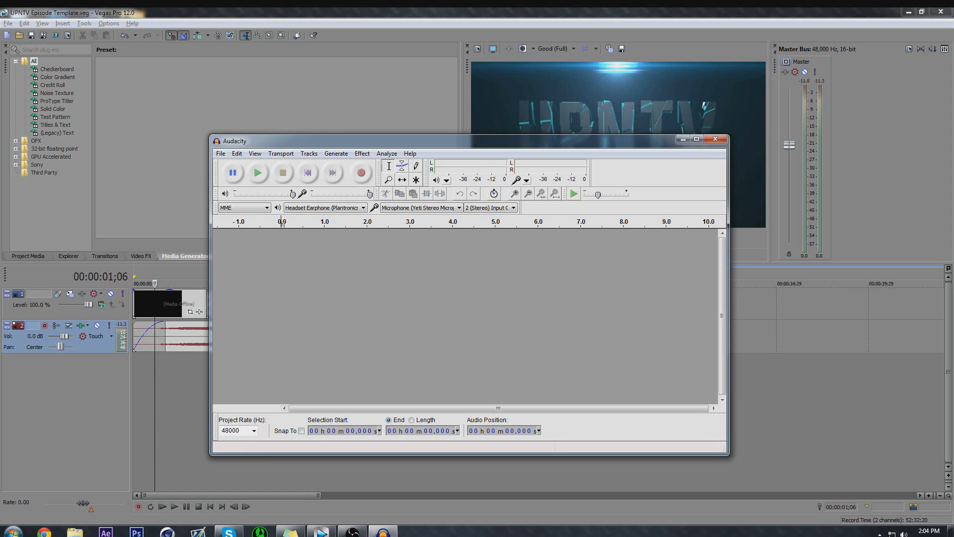
click(254, 431)
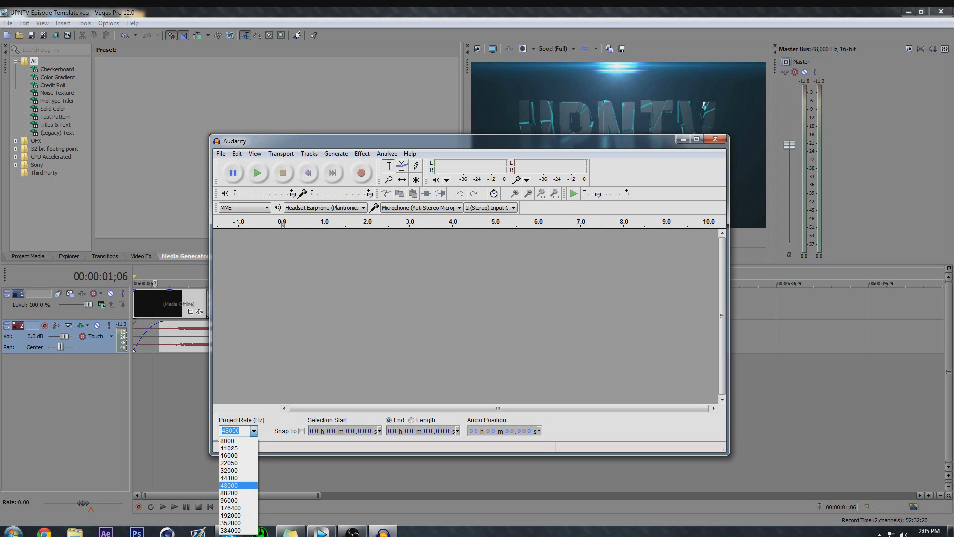
click(237, 485)
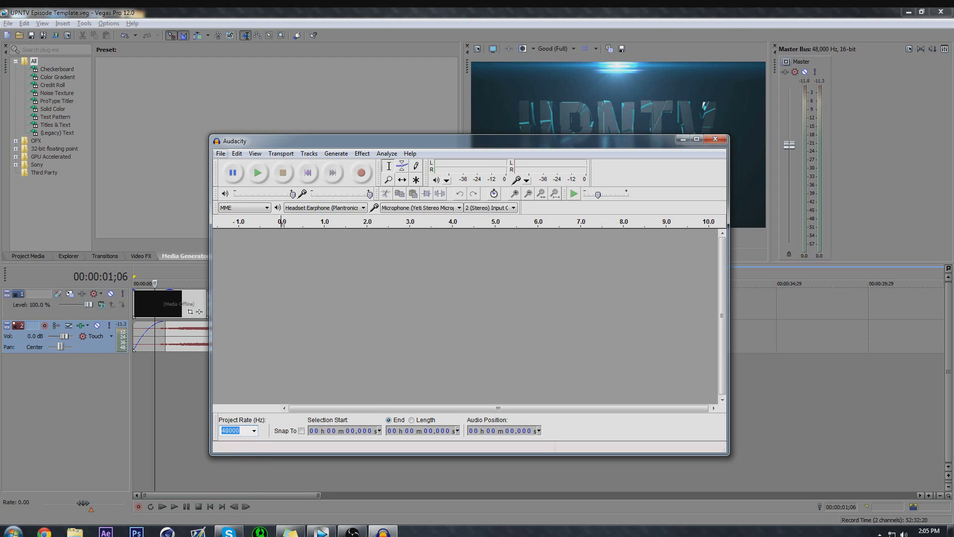
Open the preferences and look through the Effects, Keyboard, Import / Export, Extended Import and Projects pages.
click(221, 153)
mouse_move(237, 153)
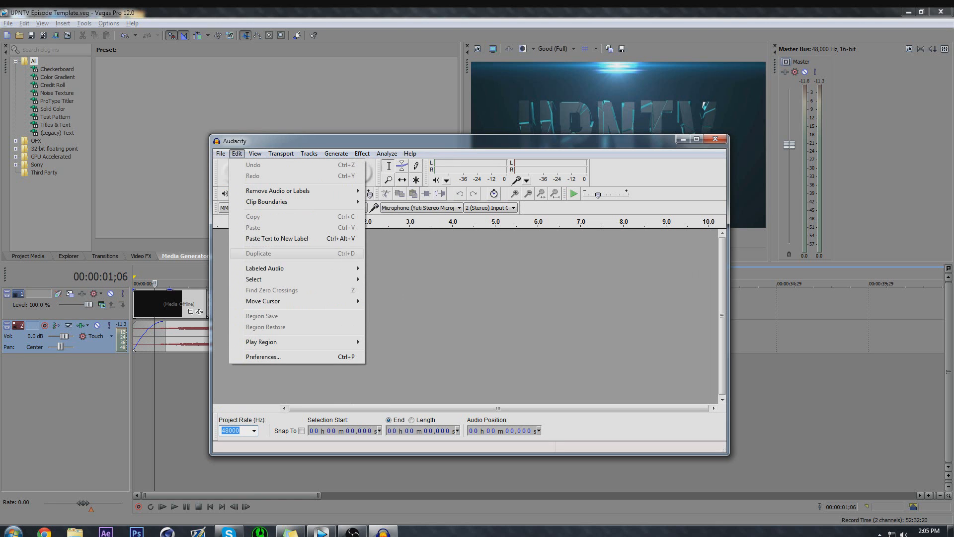
click(263, 357)
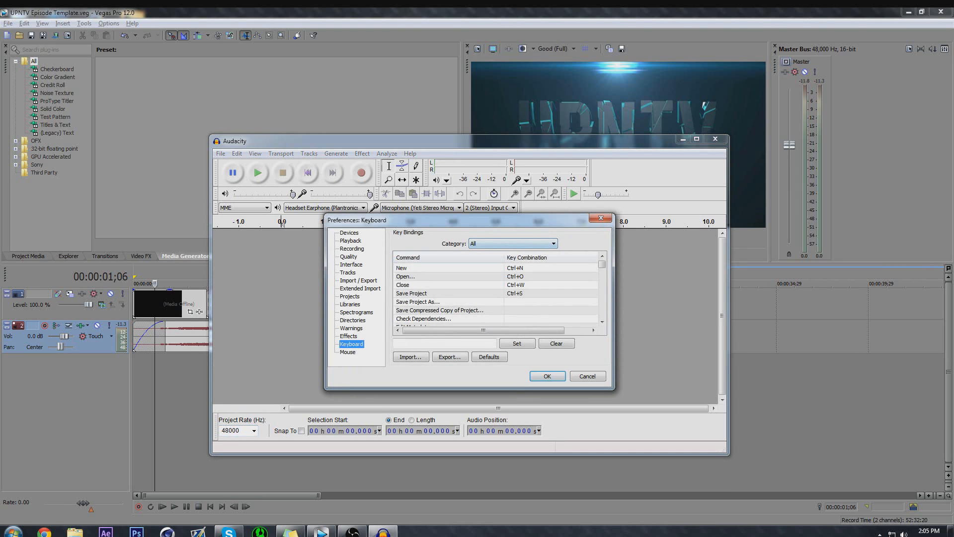
click(348, 336)
click(351, 344)
click(348, 336)
click(351, 344)
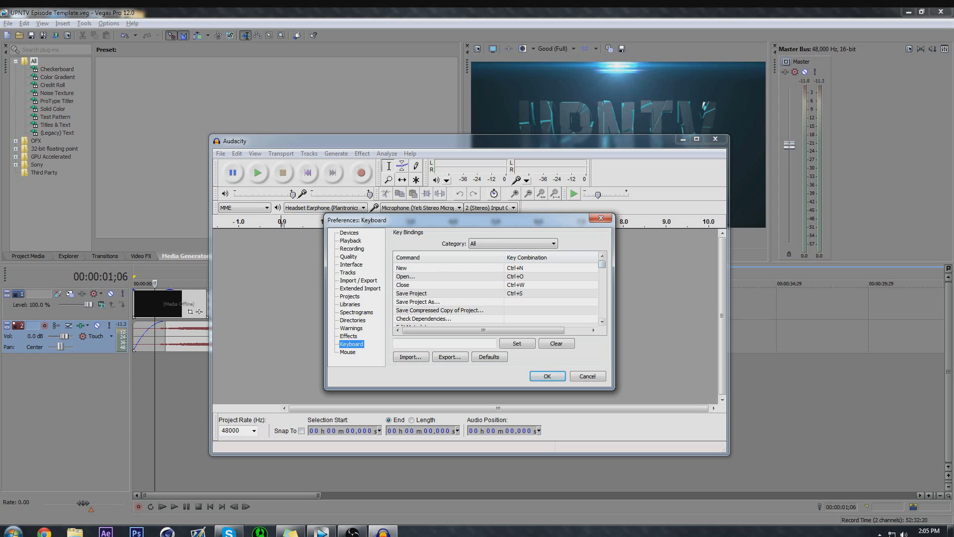
click(358, 280)
click(360, 288)
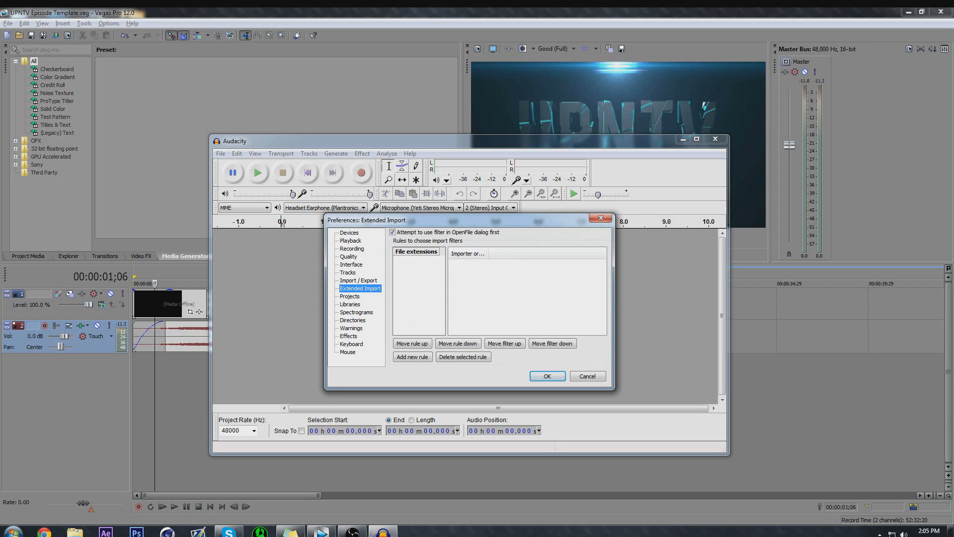
click(350, 296)
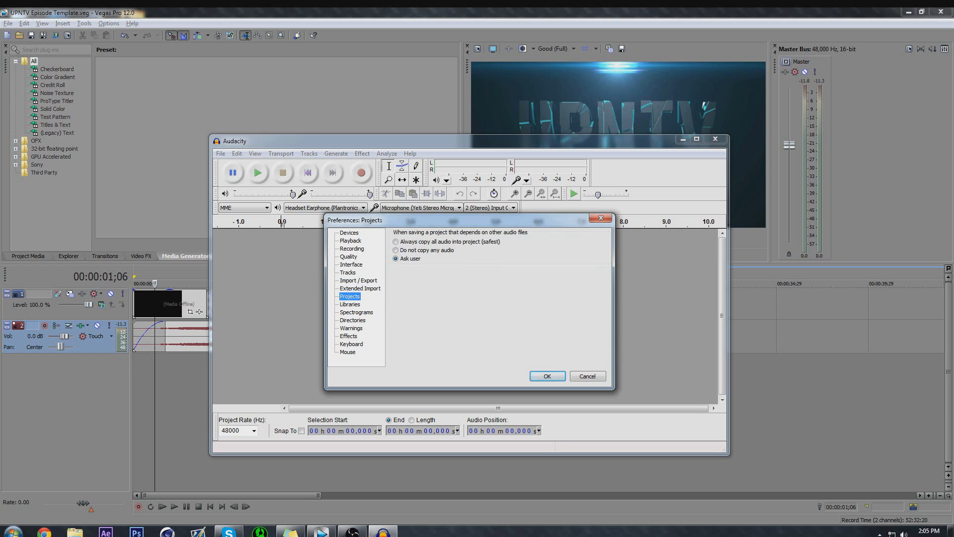
In the Quality preferences, choose 48000 Hz as the default sample rate and 32-bit float as the default sample format.
click(348, 257)
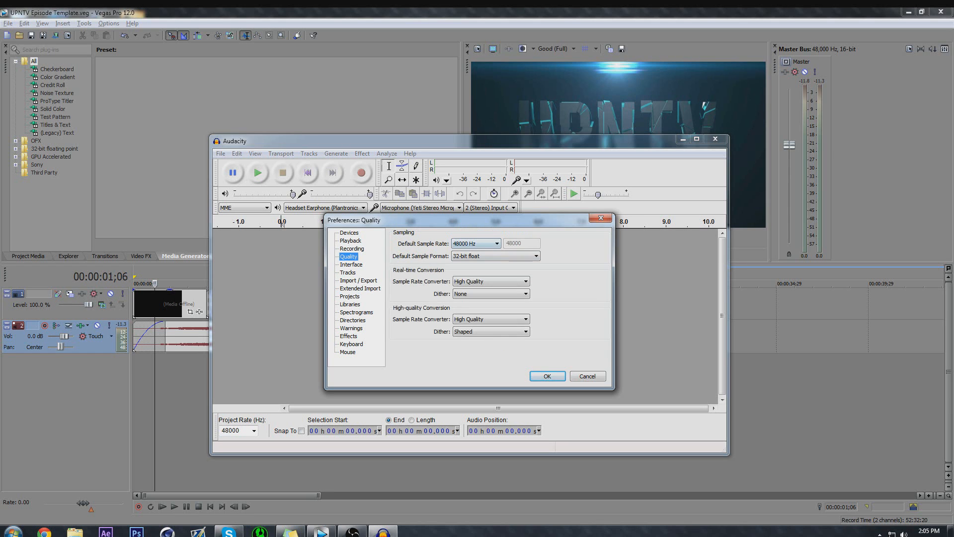
click(476, 243)
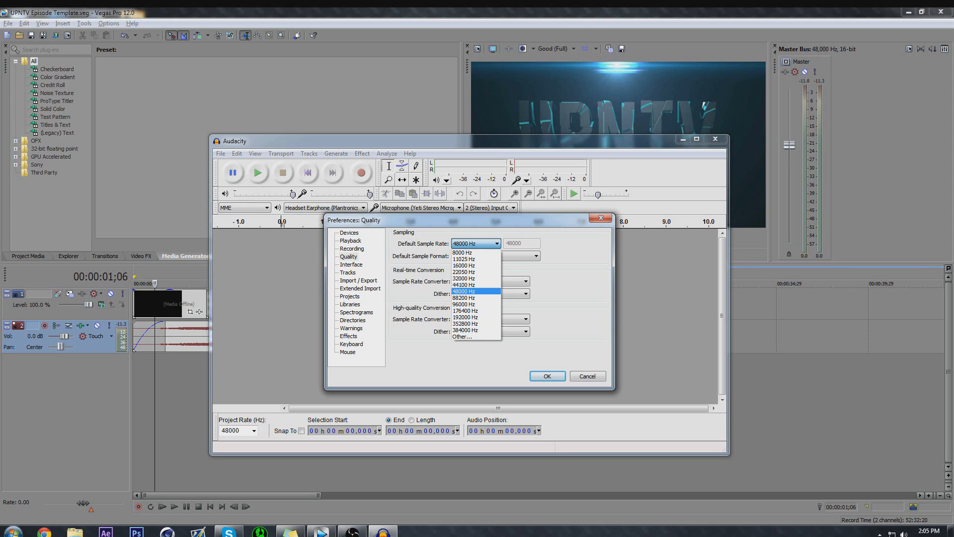
click(469, 291)
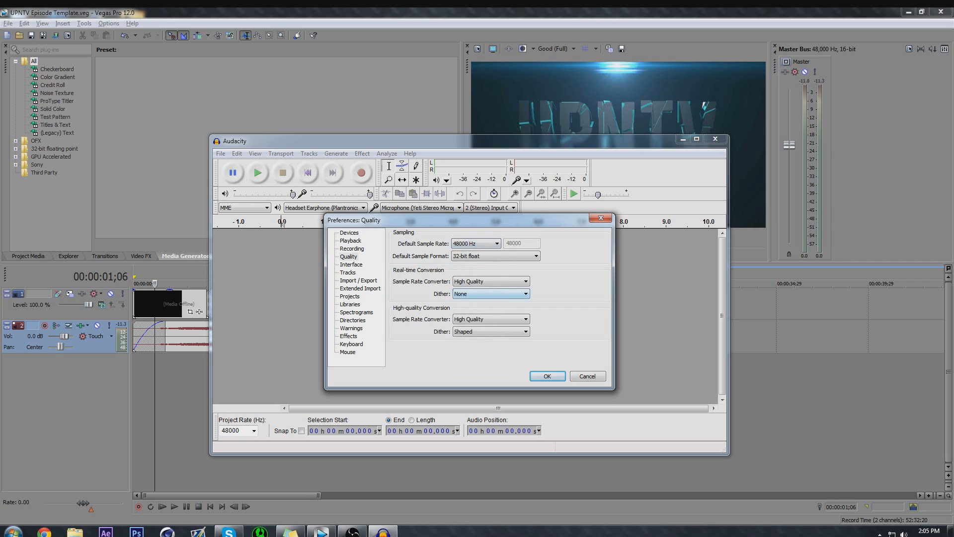
click(495, 256)
click(477, 278)
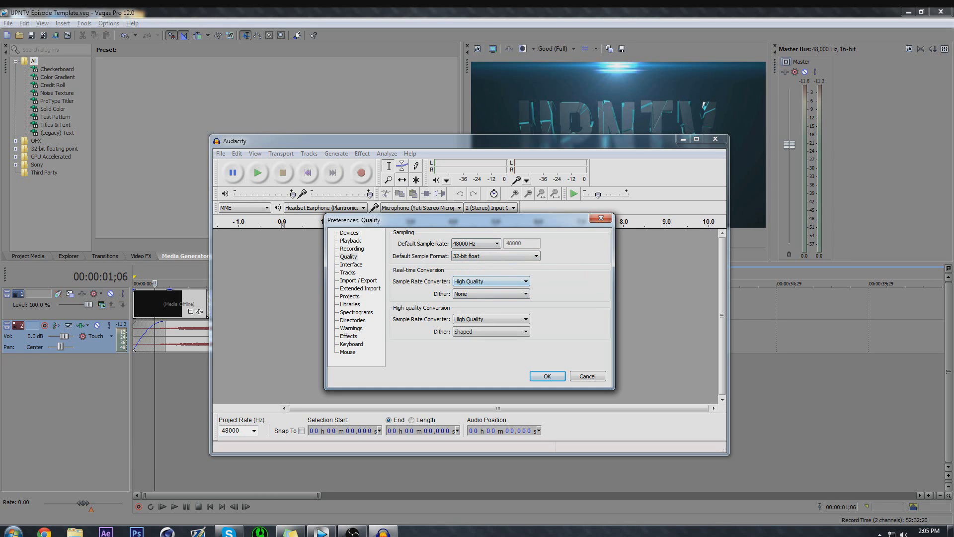
Set the high-quality conversion's sample rate converter to Best Quality (Slowest) and leave the real-time dither at None.
click(491, 319)
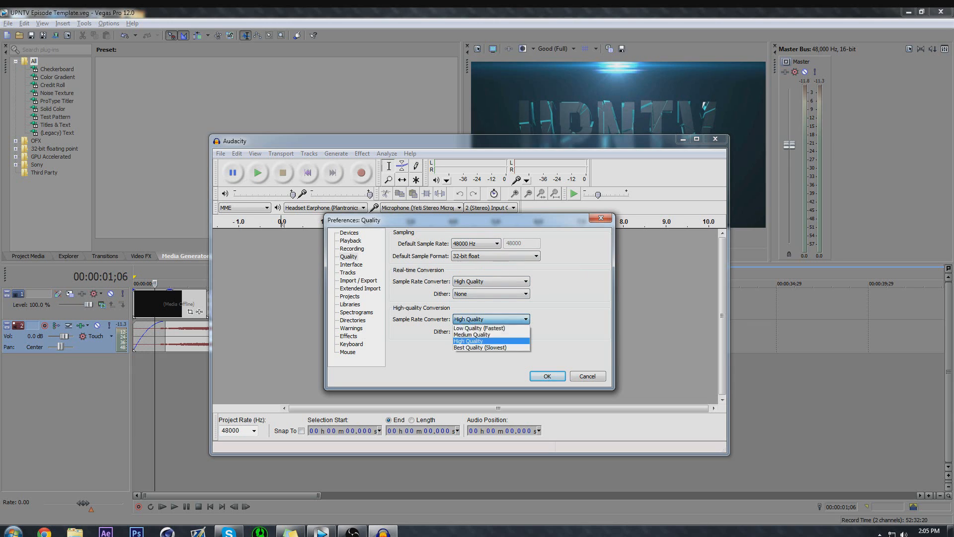
key(Return)
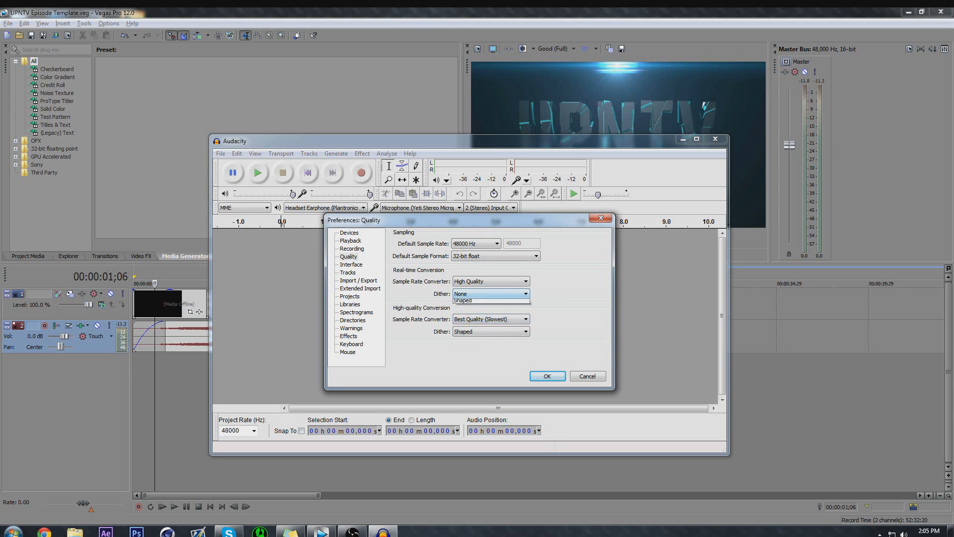
click(490, 293)
click(491, 294)
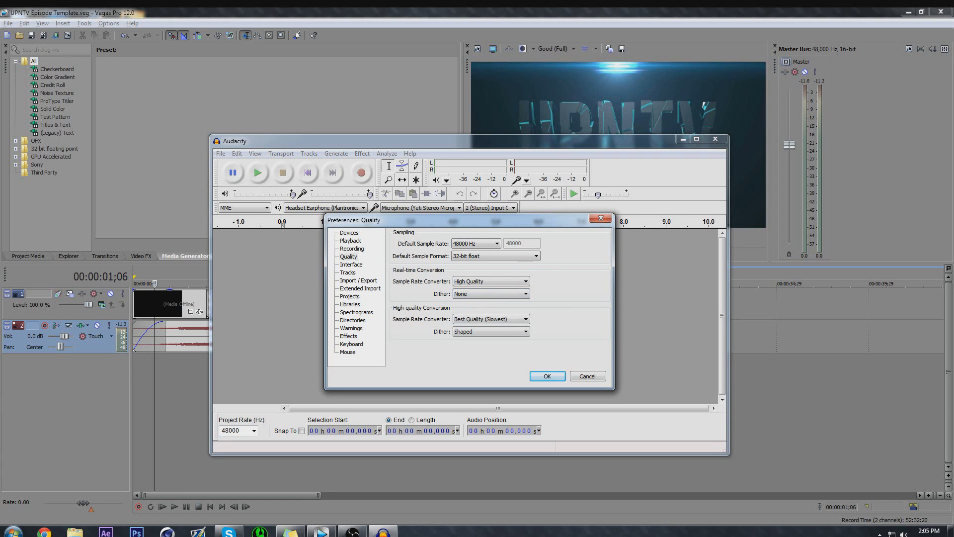
Look over the Recording, Playback and Devices preferences, examining the available audio hosts and playback devices.
click(352, 249)
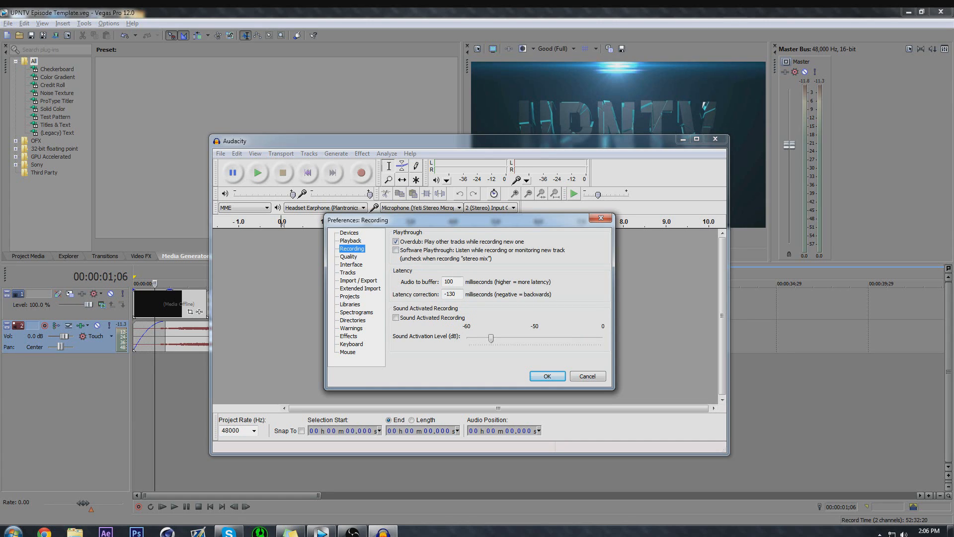
click(350, 240)
click(350, 233)
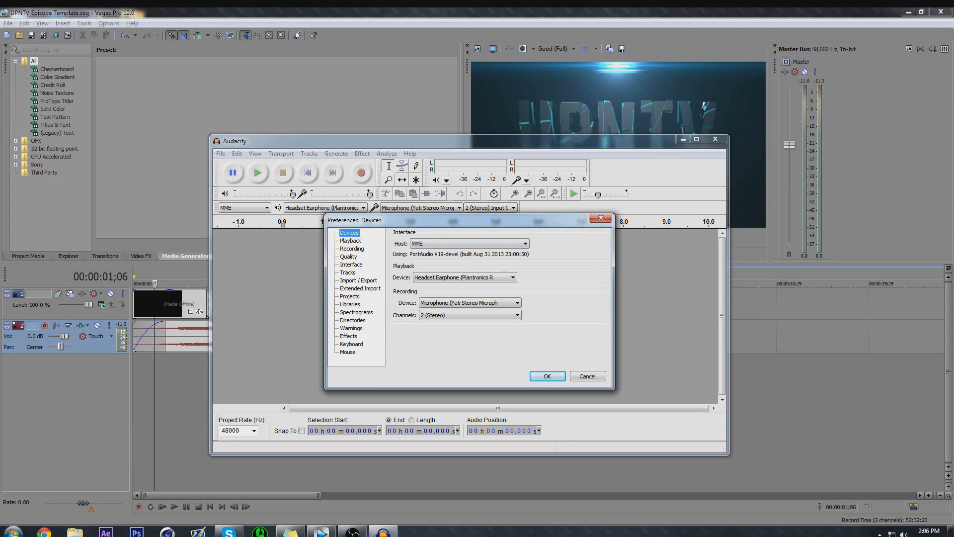
click(470, 243)
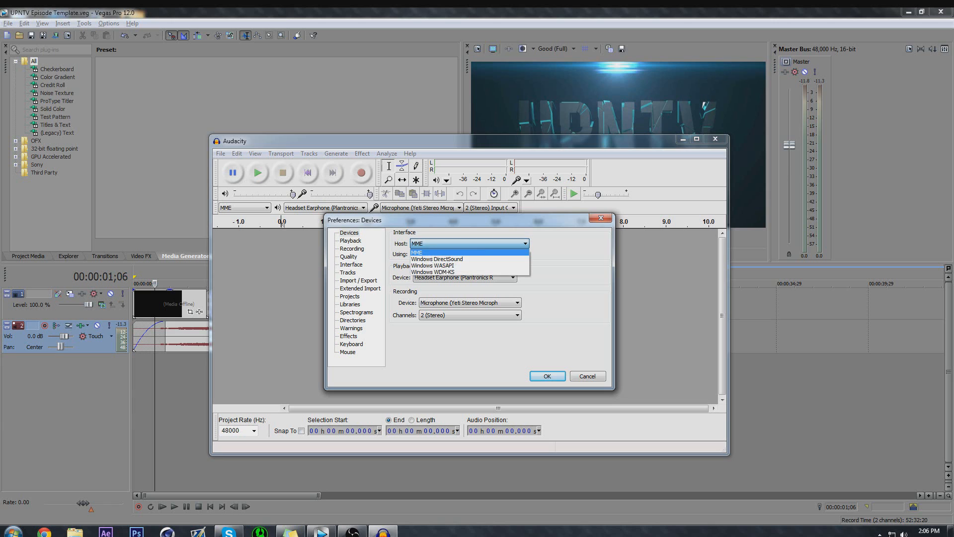
click(470, 243)
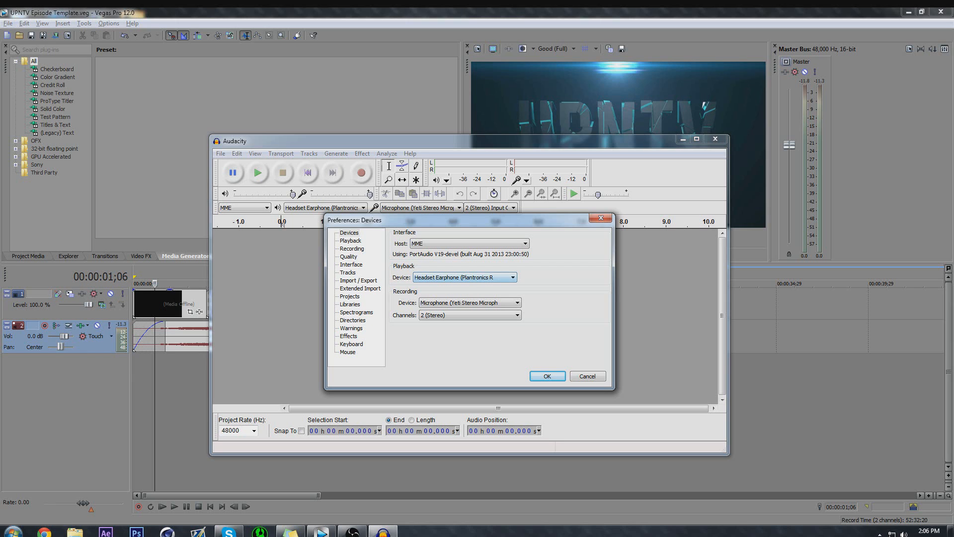
click(464, 277)
click(464, 278)
Keep the Yeti Stereo microphone as the recording device, choose 2 (Stereo) channels, and apply the preferences.
click(470, 303)
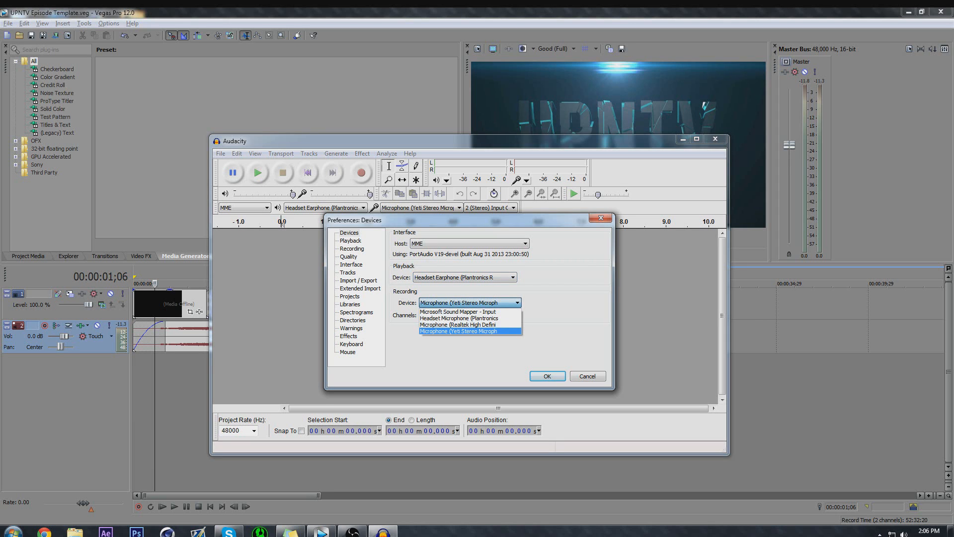
click(470, 303)
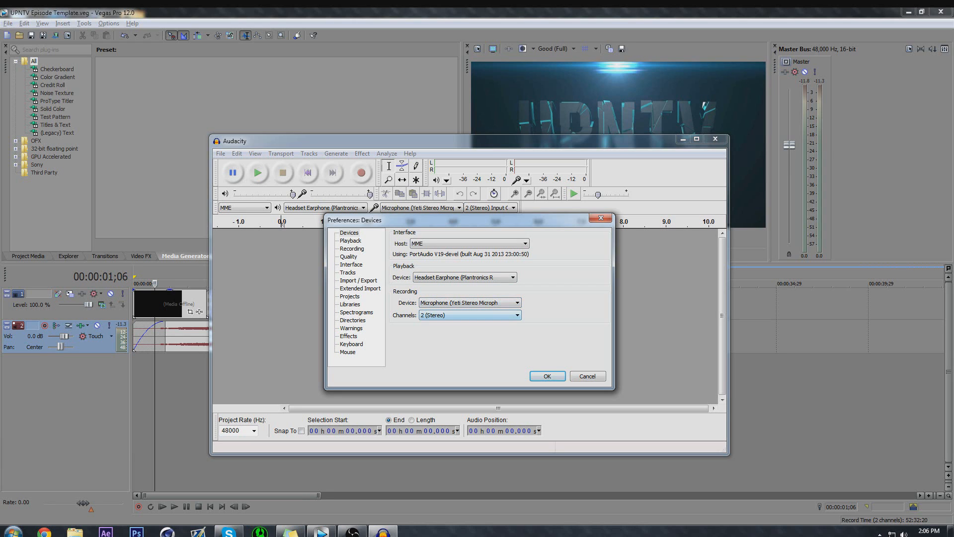
click(470, 315)
click(470, 315)
click(470, 315)
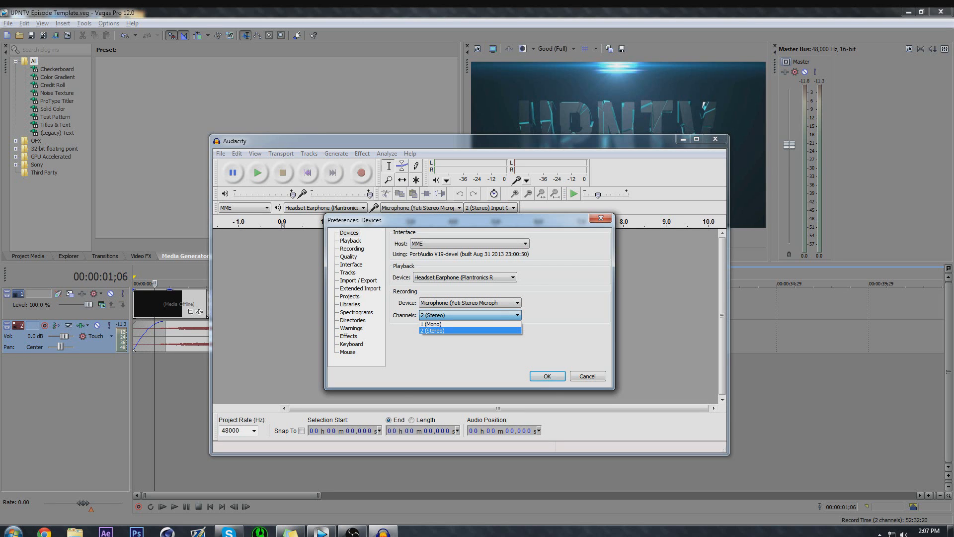
click(470, 330)
click(548, 377)
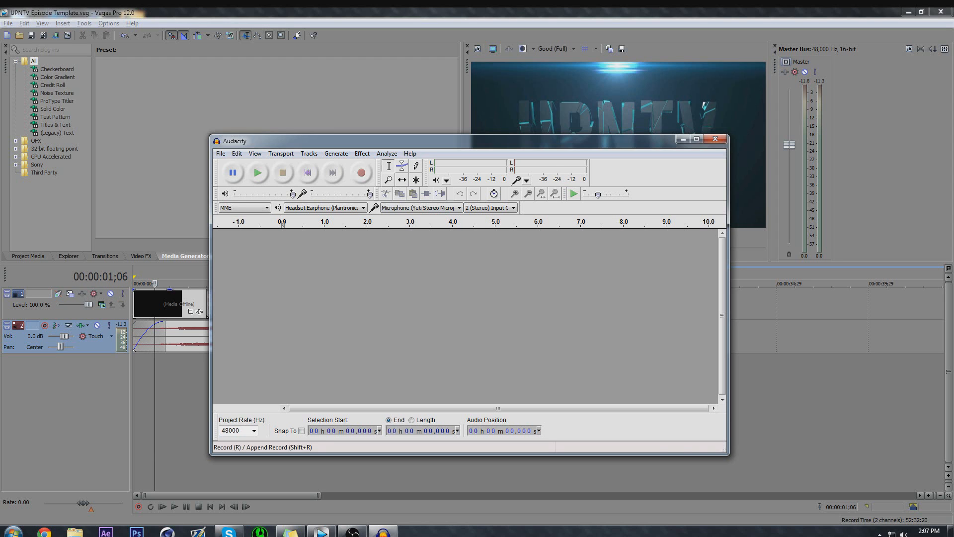
Record about 19.6 seconds of microphone audio with about nine seconds of room noise before the speech, and enlarge the window.
click(361, 173)
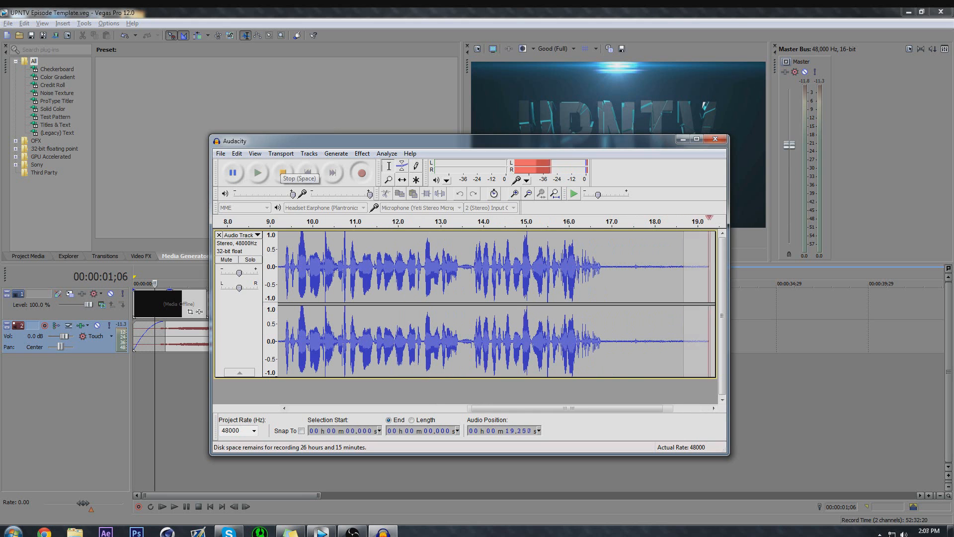
click(282, 173)
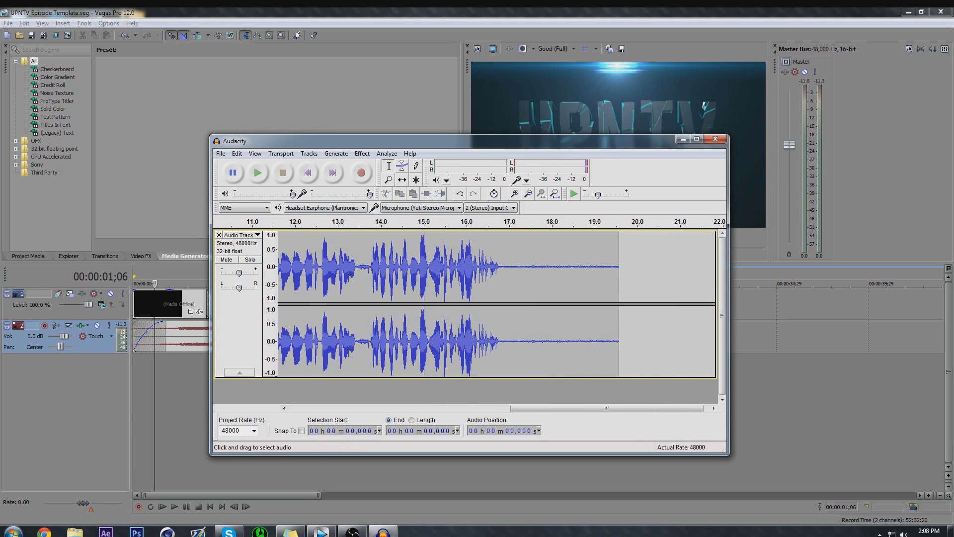
drag(607, 408, 386, 408)
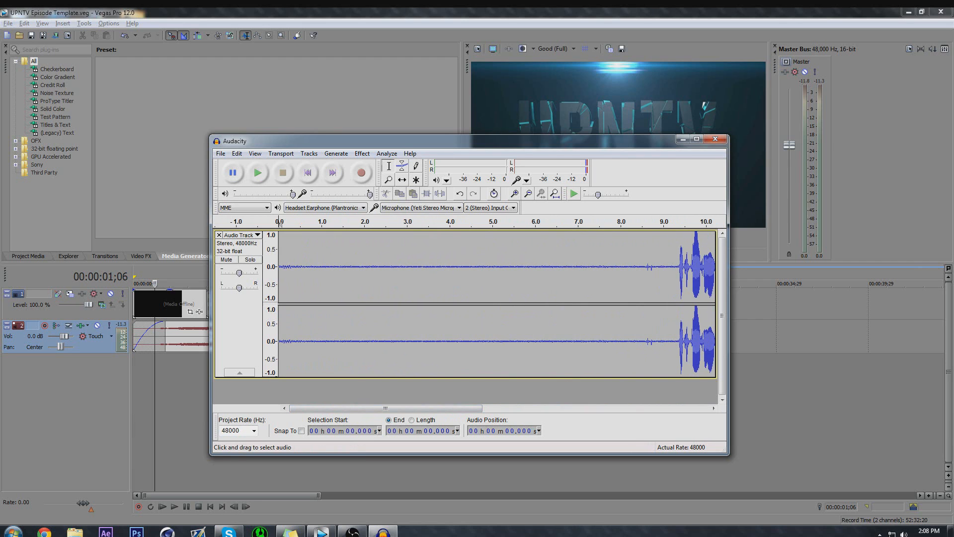
drag(729, 455, 794, 487)
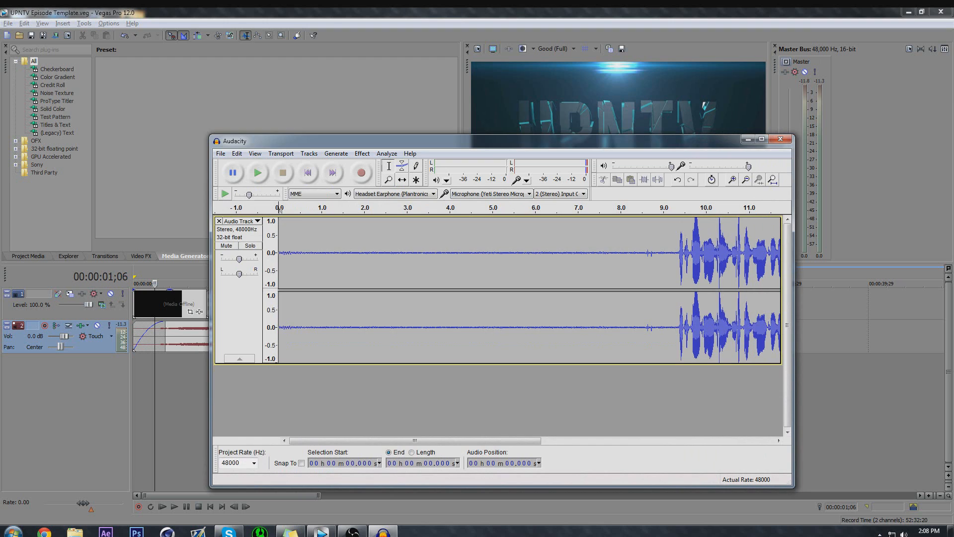
drag(447, 141, 405, 134)
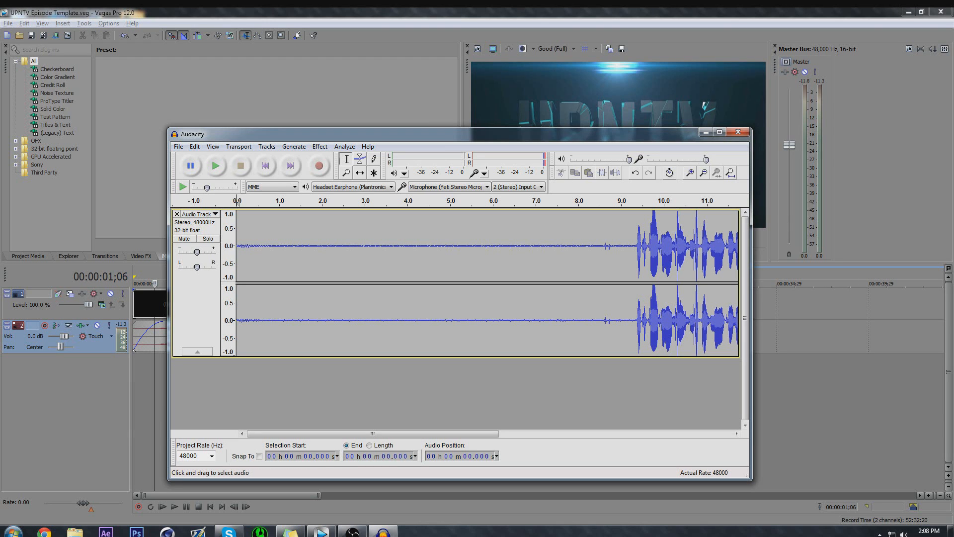
Capture a Noise Removal profile from the quiet section before the speech, from 0 to about 9.3 seconds.
drag(237, 264, 634, 263)
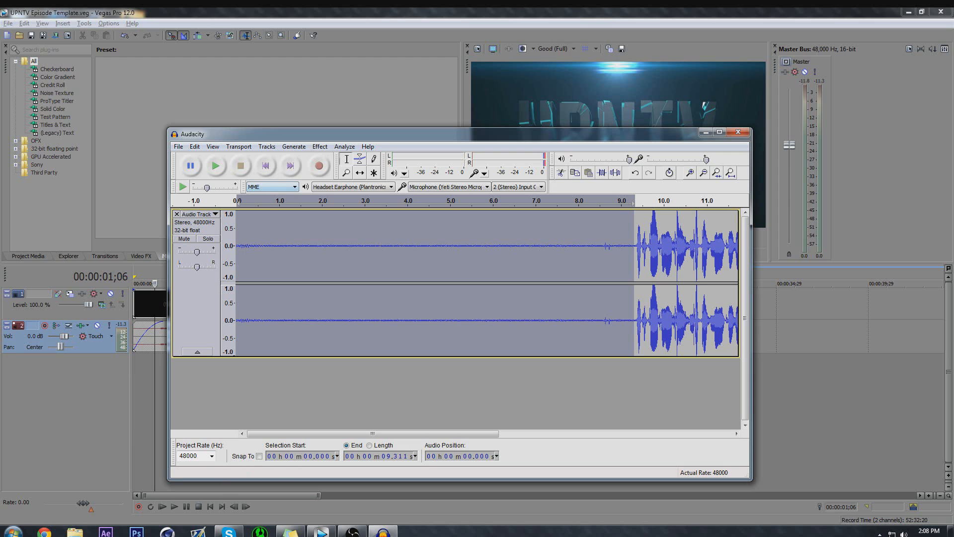
click(320, 146)
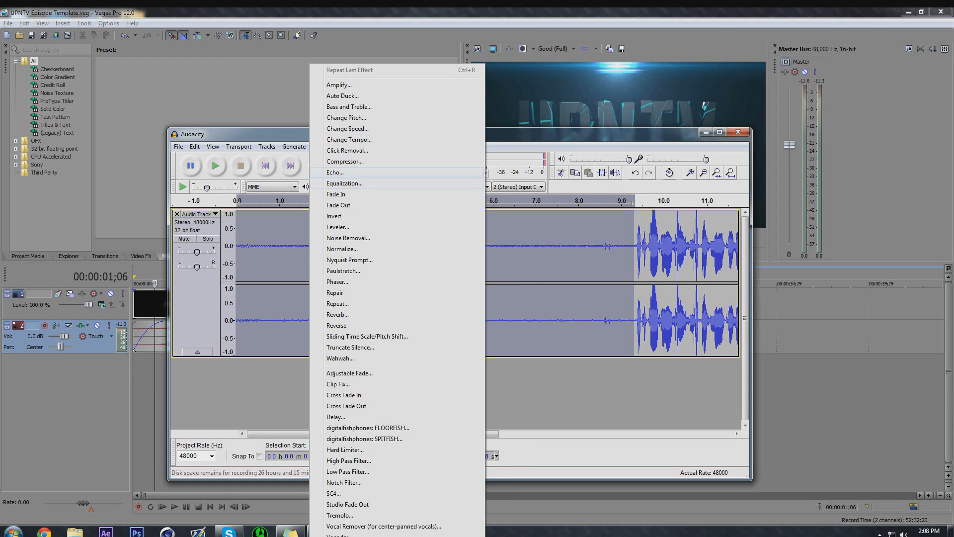
click(348, 238)
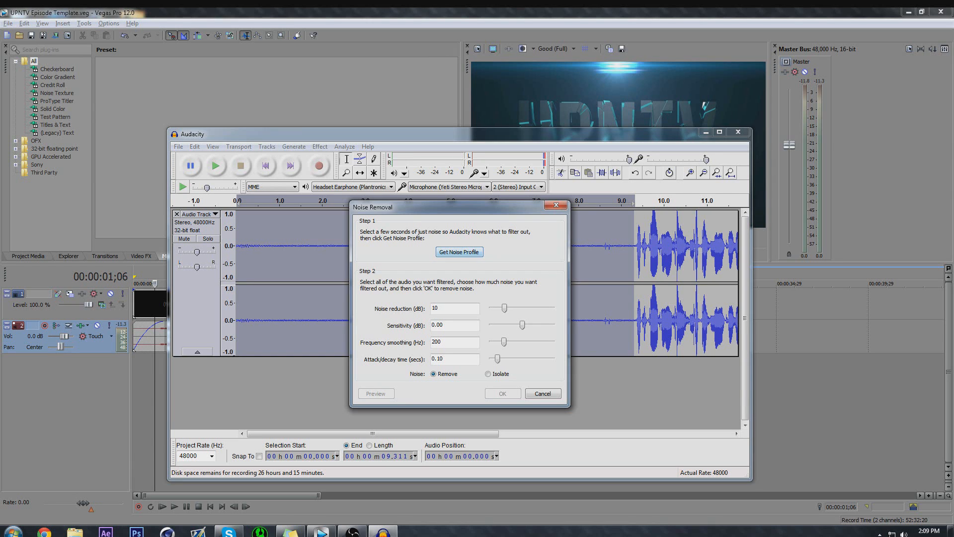
click(459, 252)
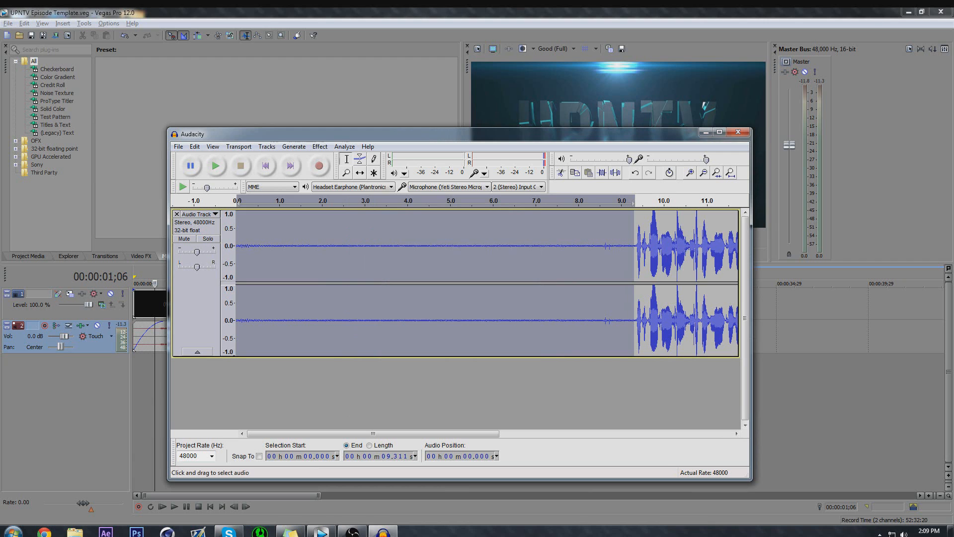
Apply Noise Removal to the entire recording with the noise reduction set to 12 dB.
key(ctrl+a)
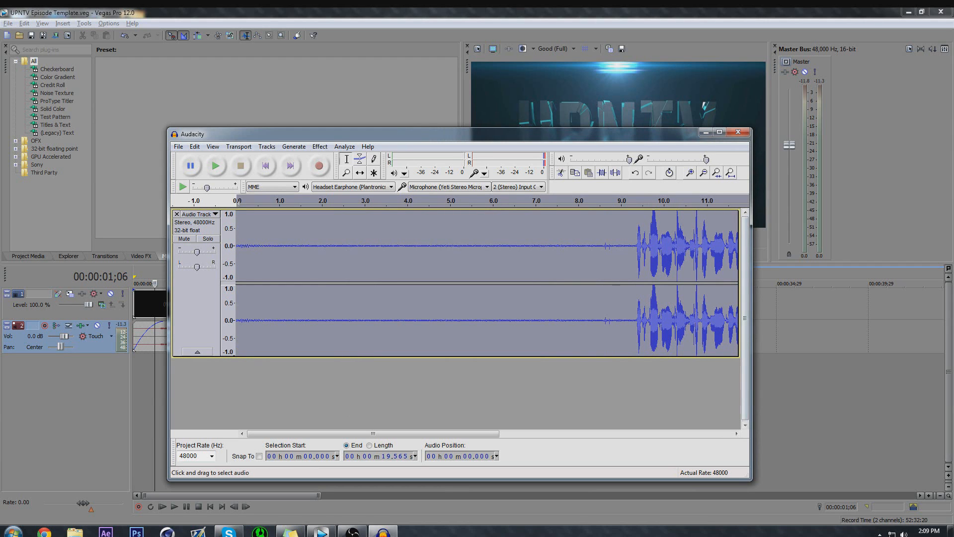
click(319, 146)
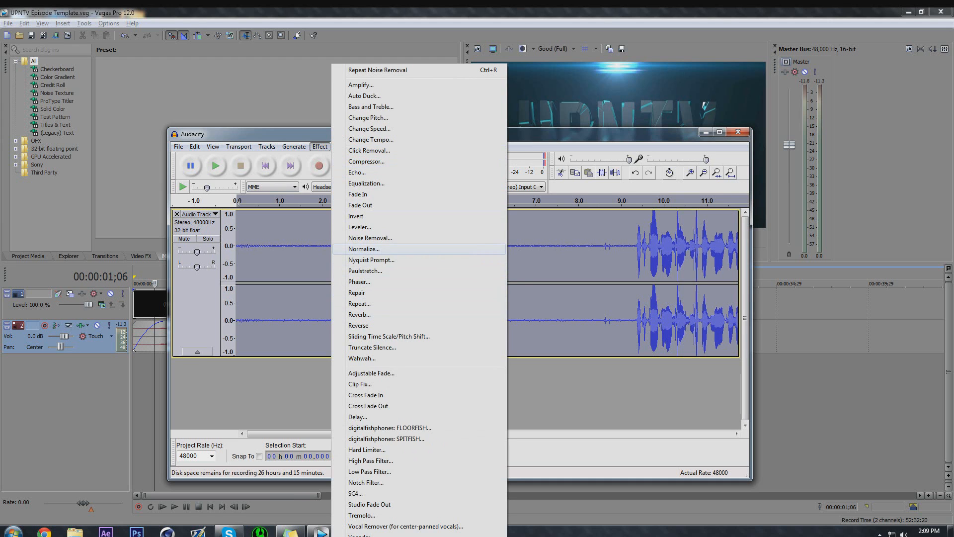
click(369, 238)
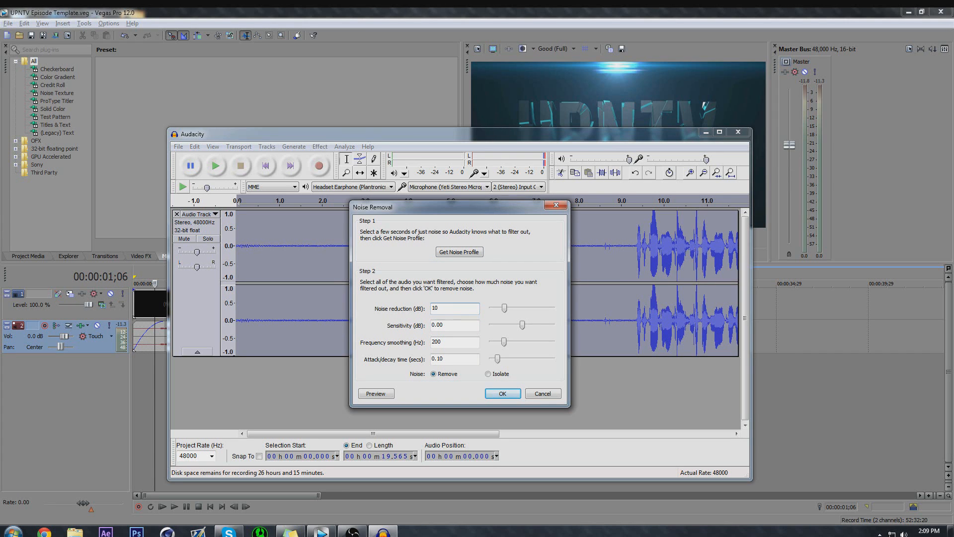
key(BackSpace)
text(2)
double_click(436, 342)
double_click(437, 342)
click(444, 359)
double_click(437, 358)
click(443, 359)
click(444, 325)
key(Return)
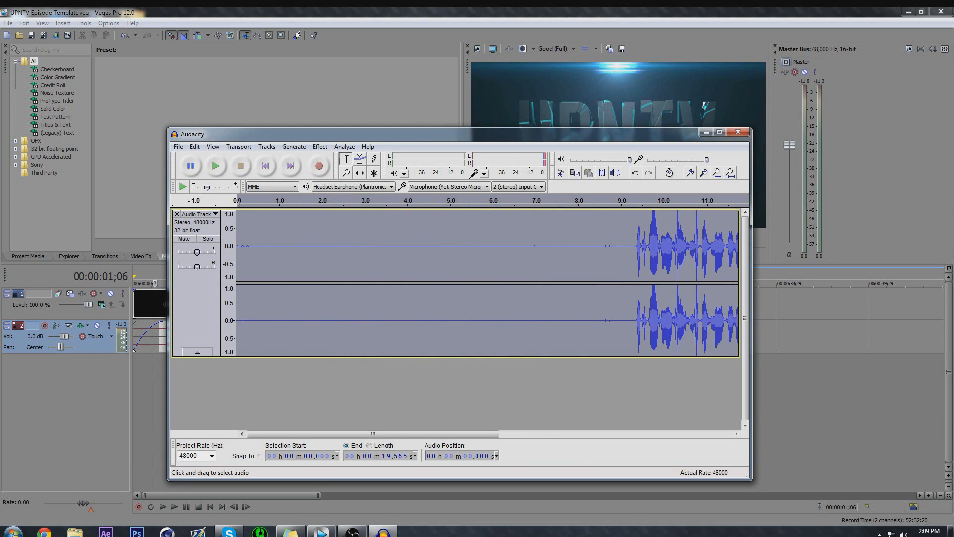
Play the noise-reduced recording from the start, play the speech from about 9.2 seconds, and stop playback.
click(215, 165)
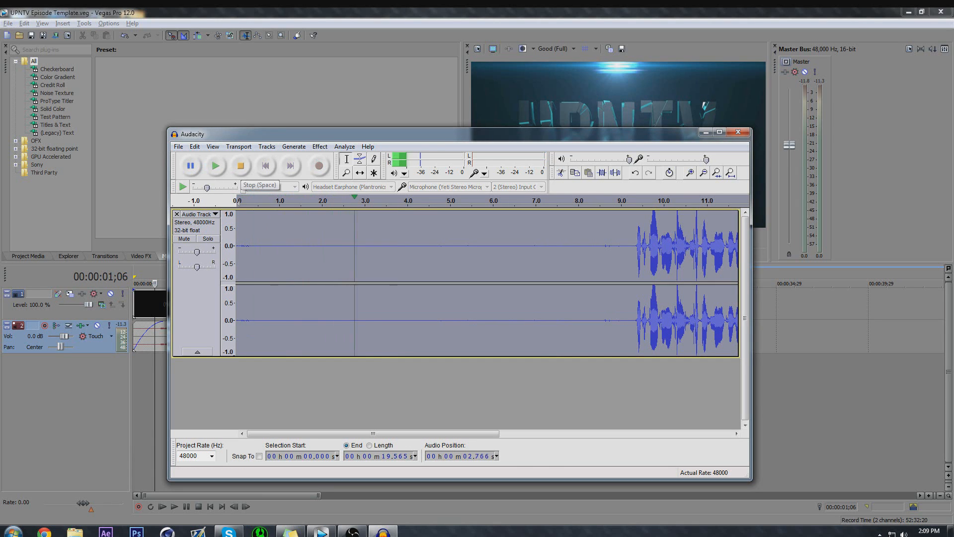
click(241, 165)
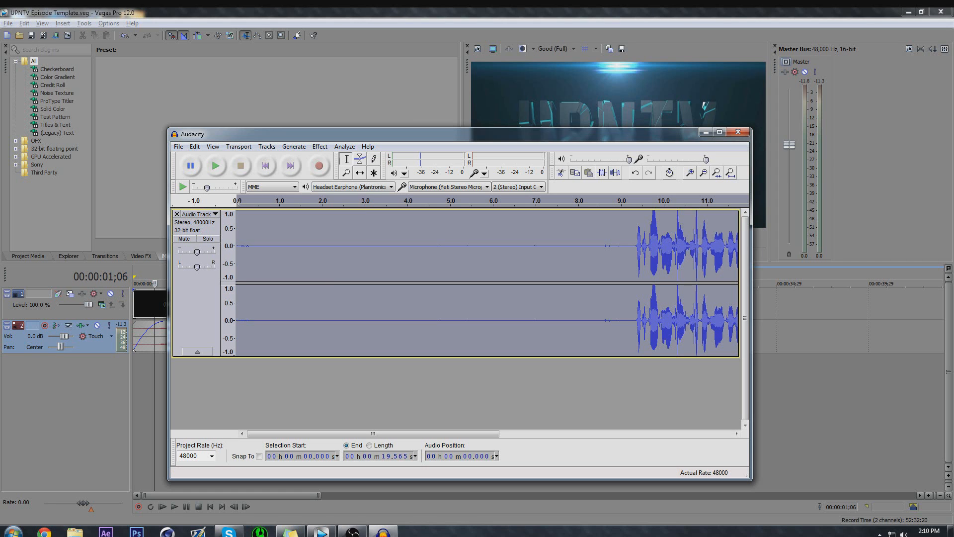
click(632, 248)
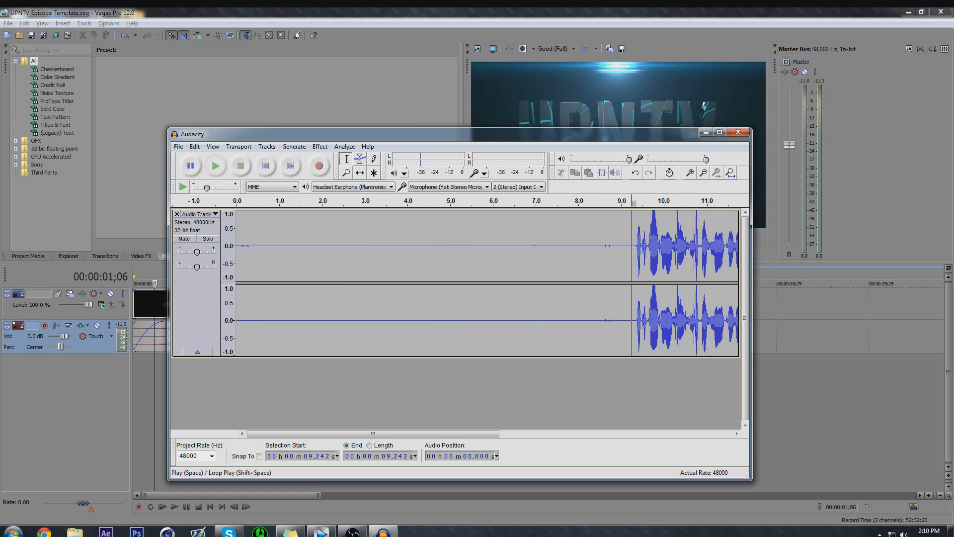
click(215, 166)
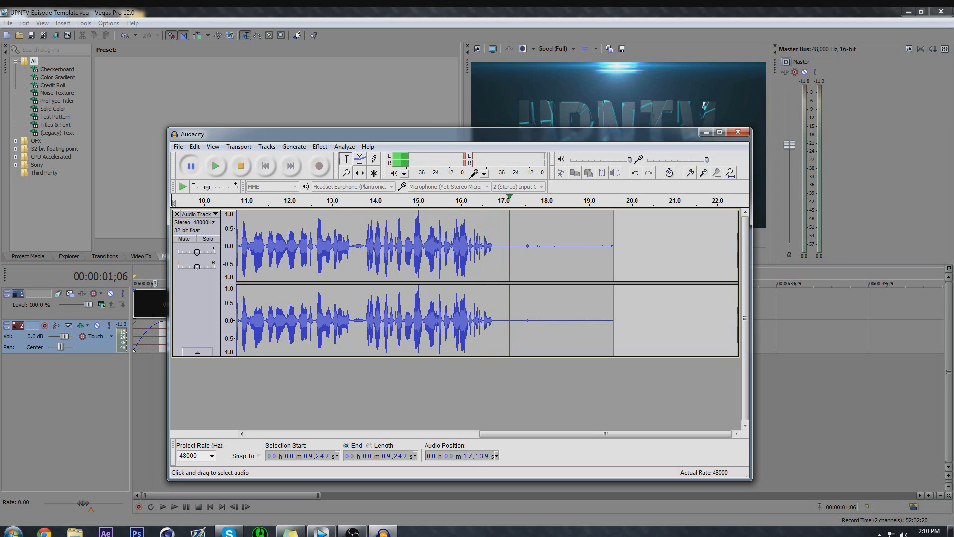
drag(605, 434, 361, 433)
click(320, 146)
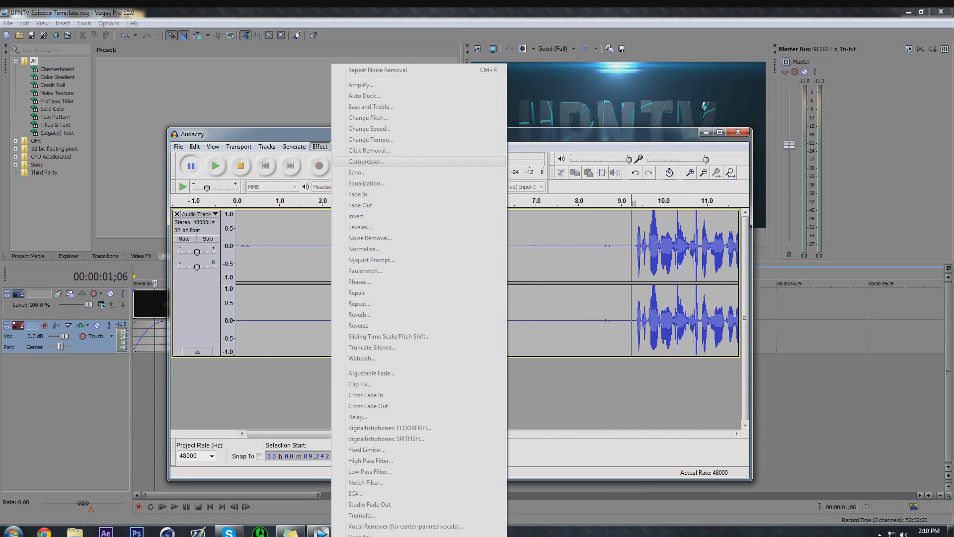
click(572, 392)
click(241, 165)
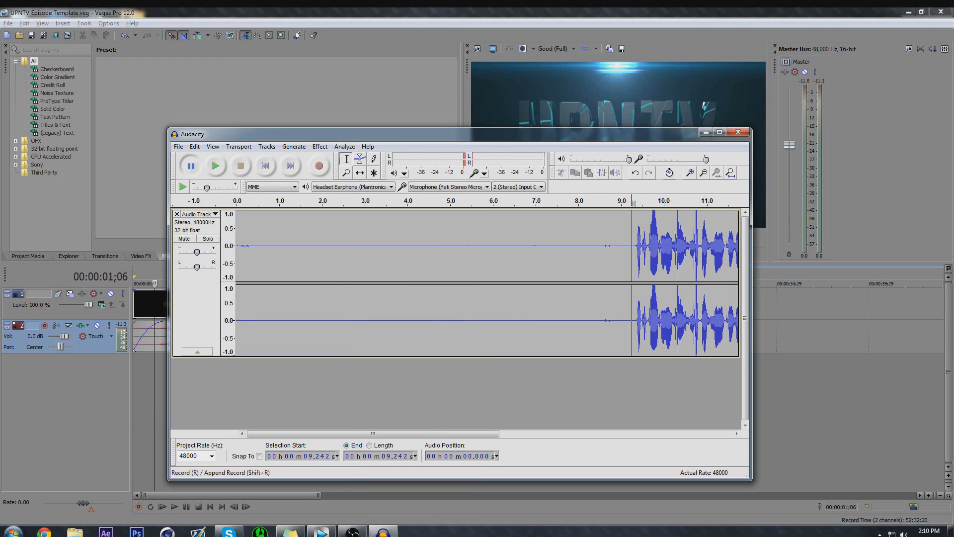
key(ctrl+a)
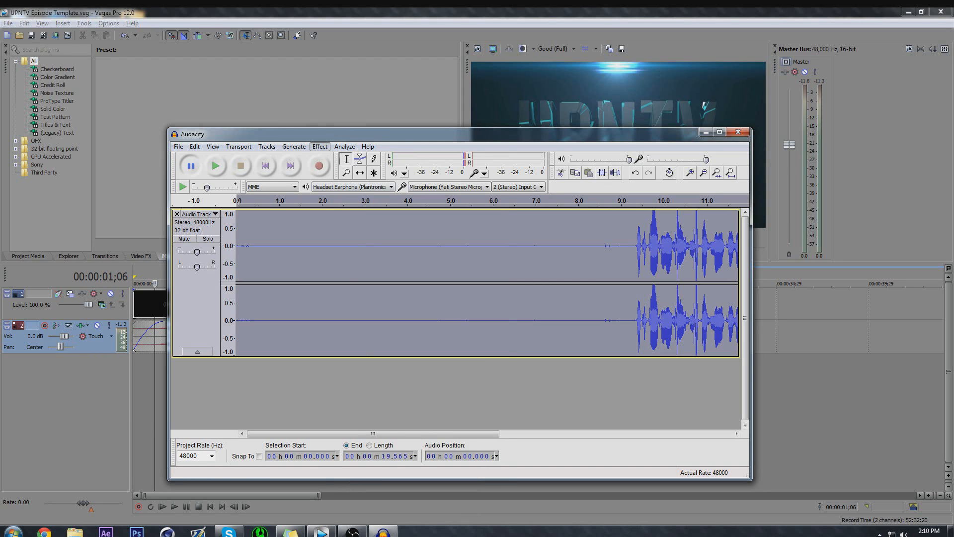
click(319, 147)
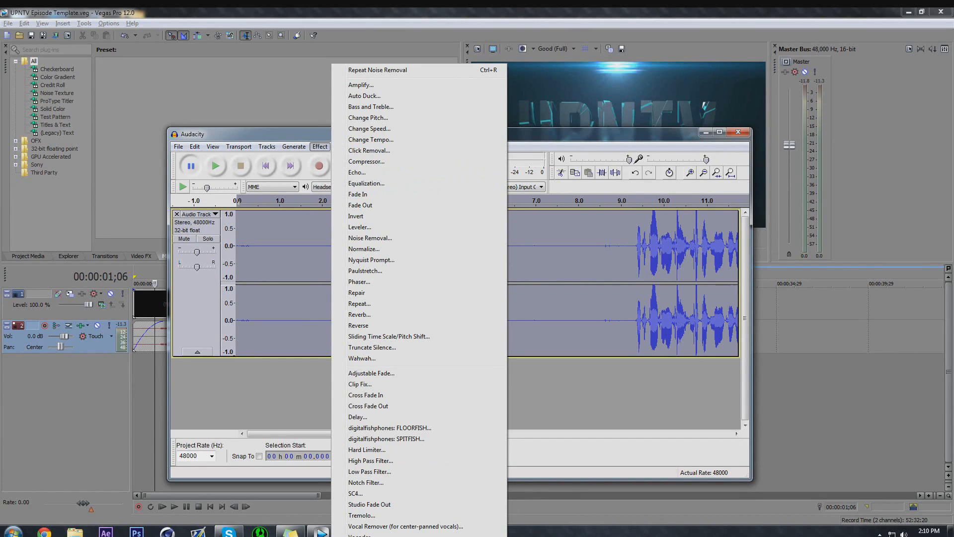
click(288, 390)
click(394, 318)
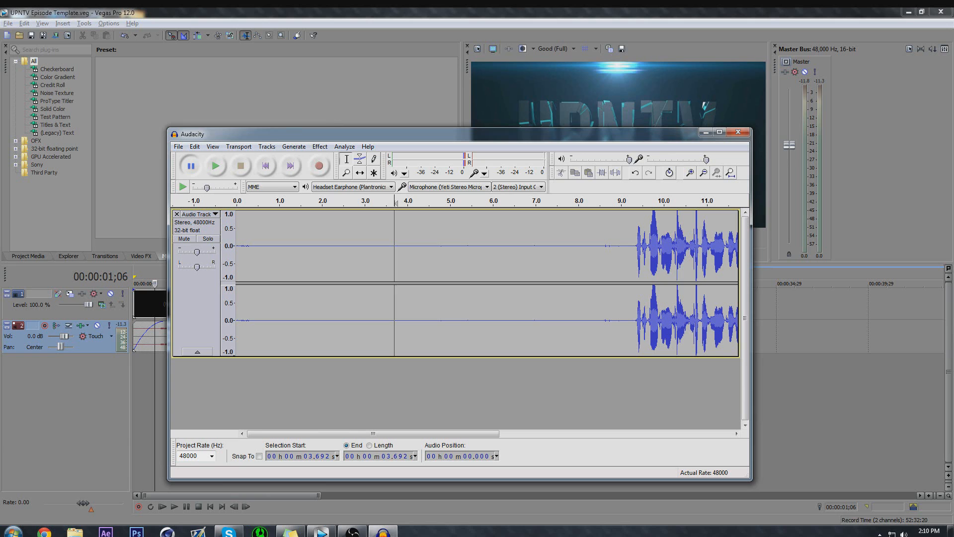
click(376, 318)
click(237, 318)
Select the entire recording, examine the Amplify effect's settings, and dismiss them without applying.
key(ctrl+a)
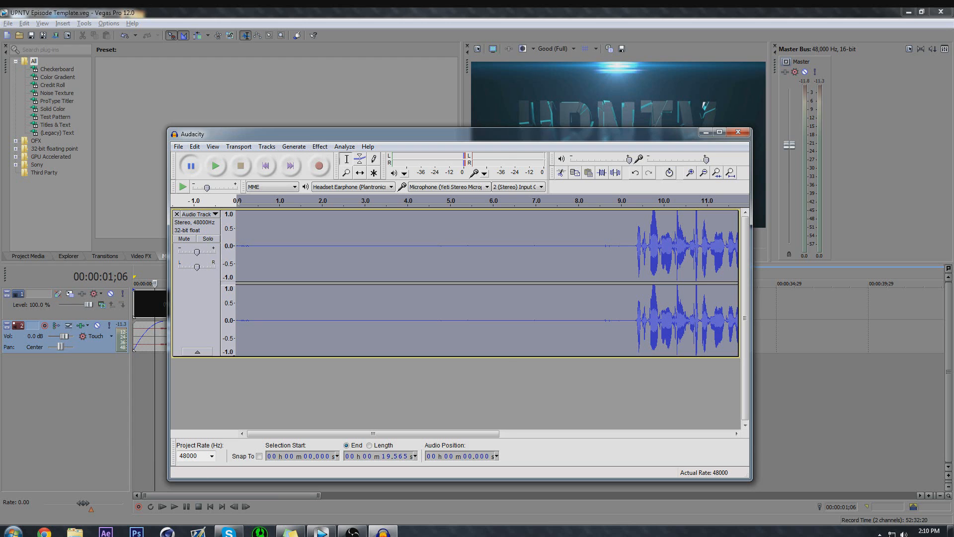
click(320, 146)
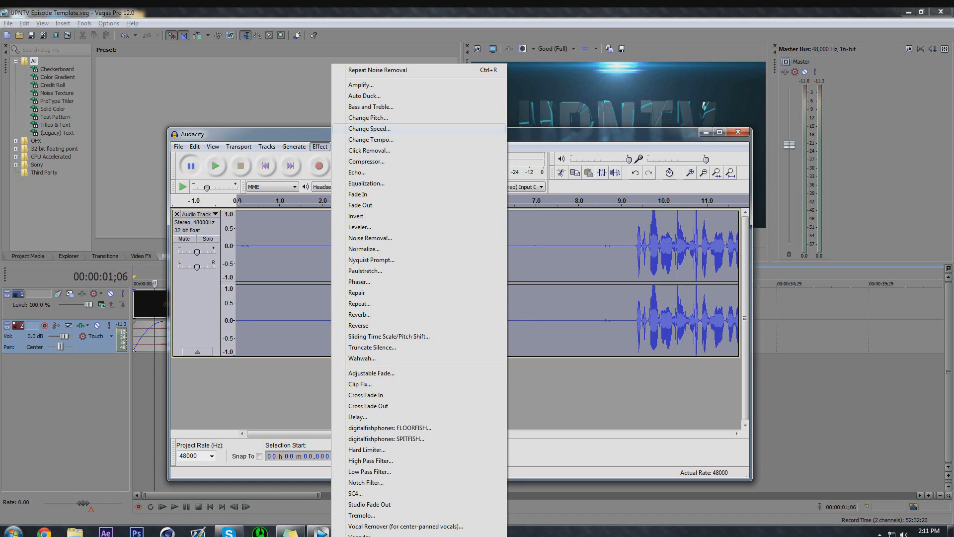
click(362, 84)
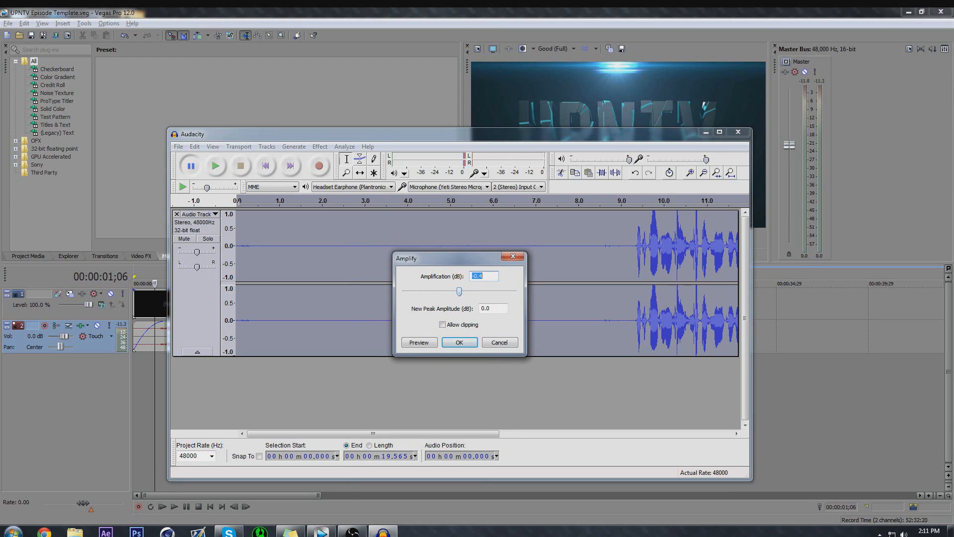
click(459, 292)
drag(460, 292, 460, 292)
click(512, 257)
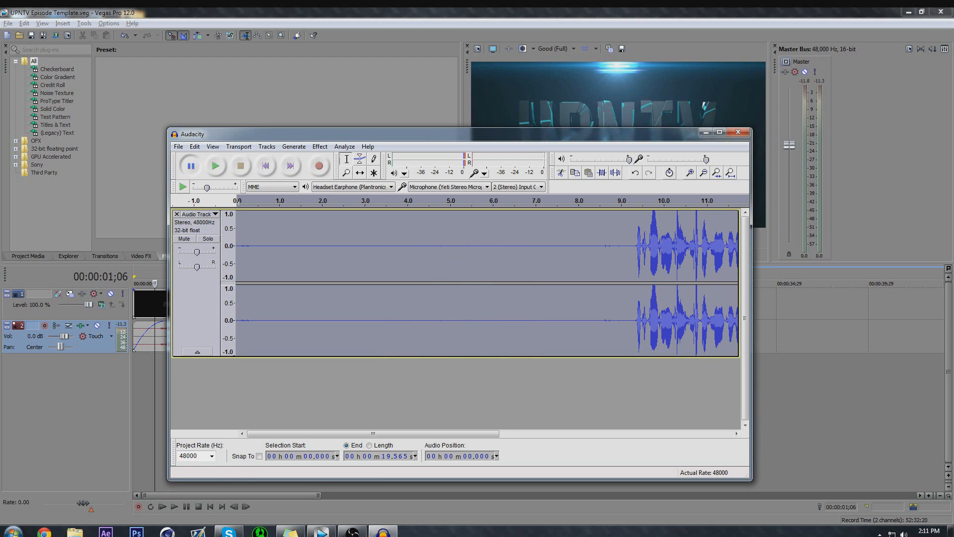
Switch to Vegas Pro and set the volume of audio track 2 to 0.1 dB.
key(alt+Tab)
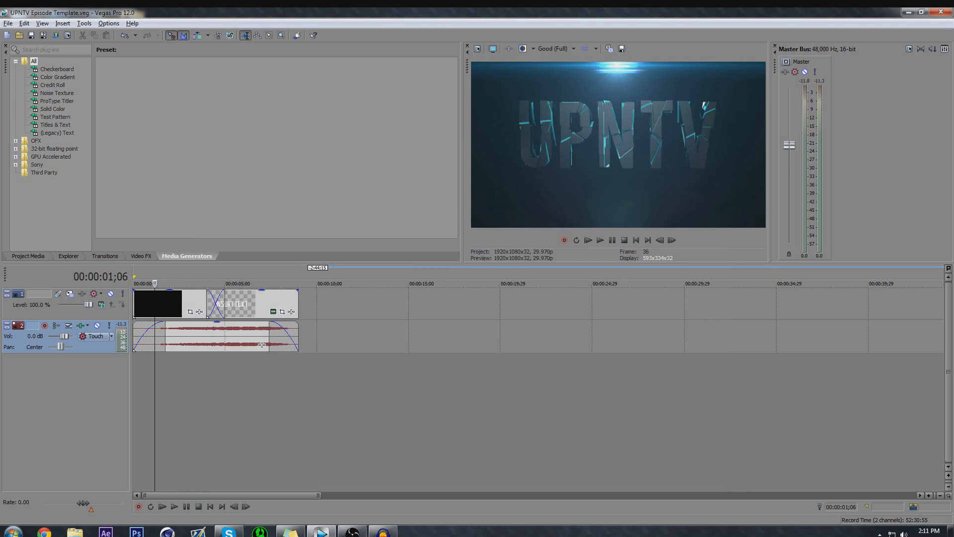
click(65, 337)
drag(65, 336, 65, 336)
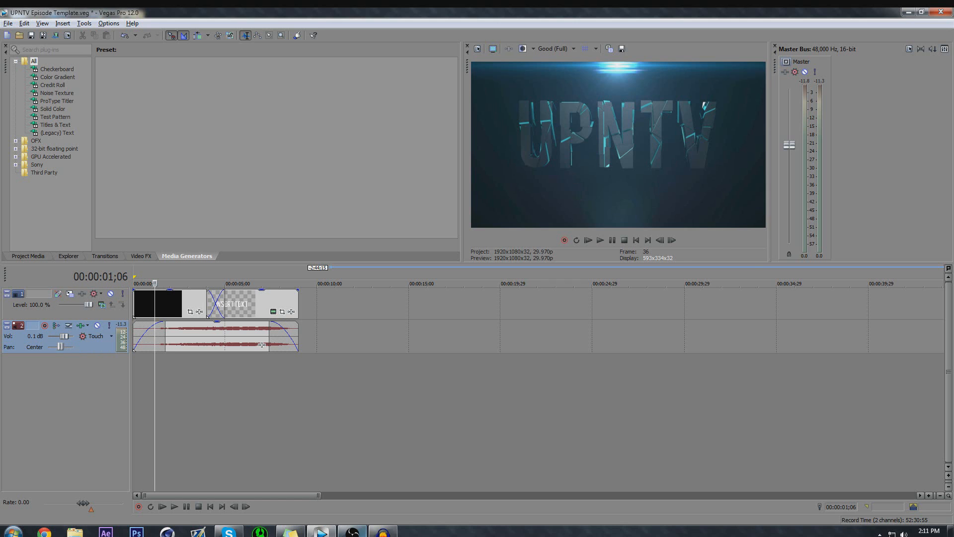
Switch back to Audacity and examine the bass and treble values of the Bass and Treble effect.
click(382, 530)
click(320, 146)
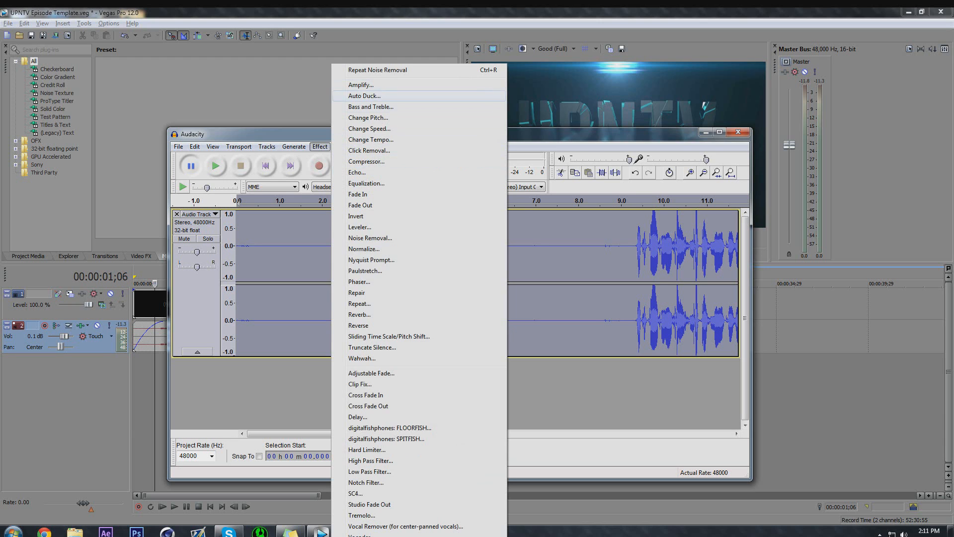
click(371, 107)
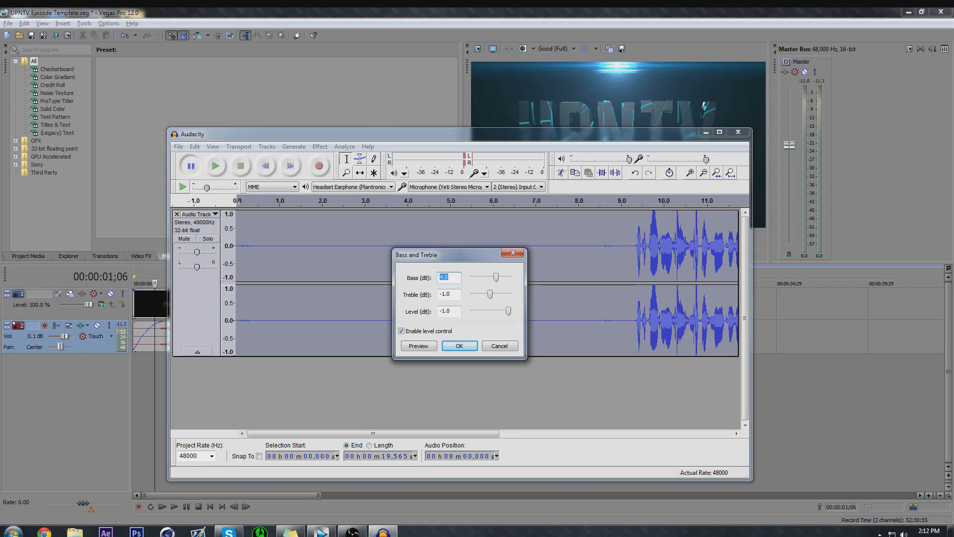
key(Tab)
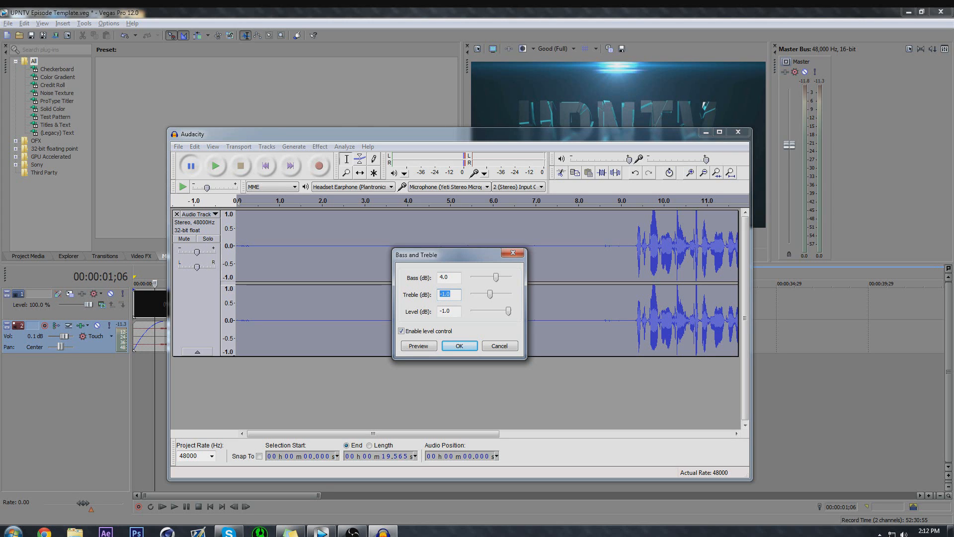
click(450, 294)
double_click(444, 277)
key(Return)
Play the speech from about 9.1 seconds to hear how it sounds without Bass and Treble.
click(627, 279)
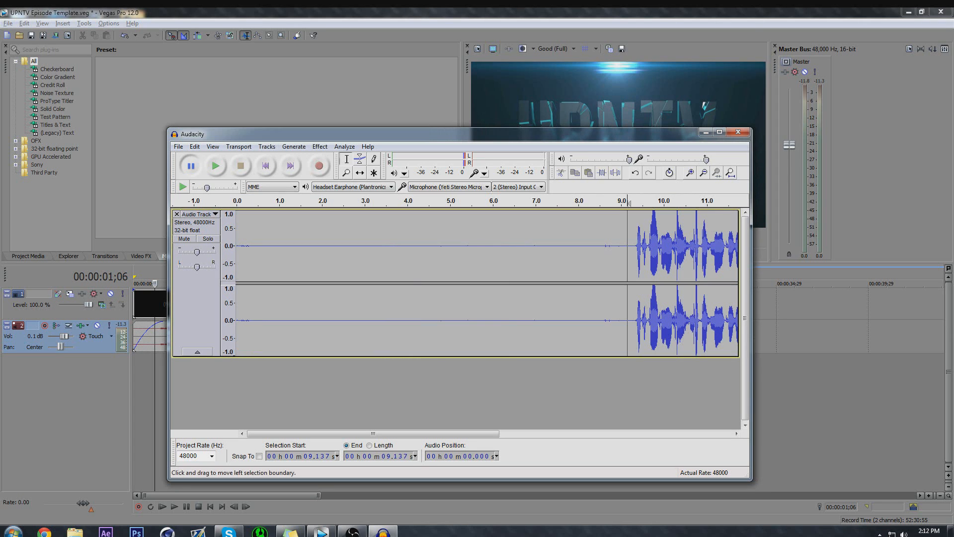
click(215, 166)
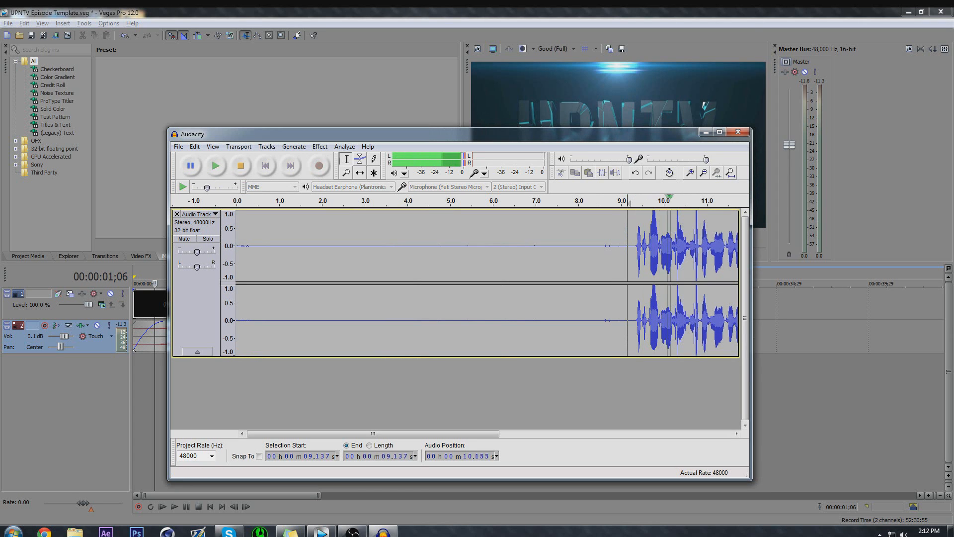
Apply Bass and Treble to the entire recording with bass 4.0 dB, treble -1.0 dB, and level -1.0 dB.
key(ctrl+a)
click(320, 146)
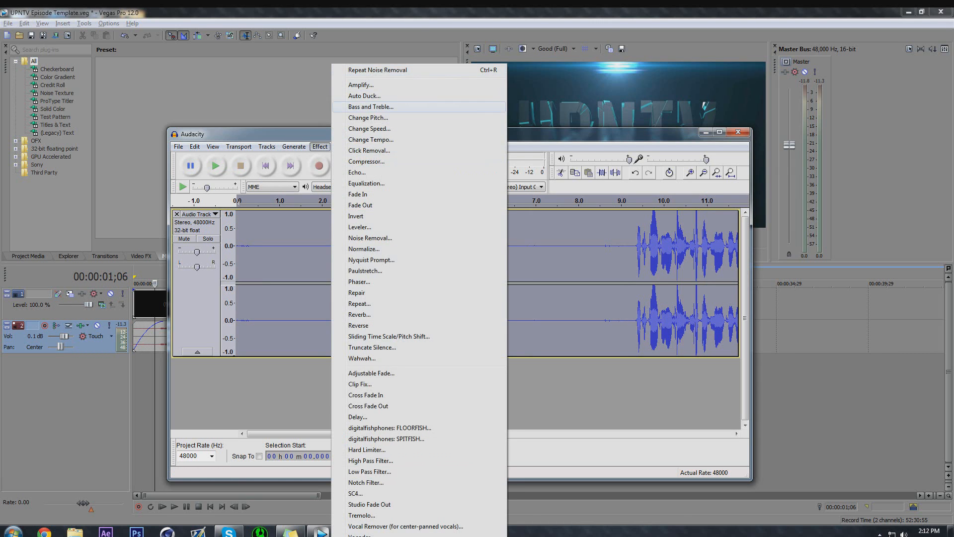
click(371, 107)
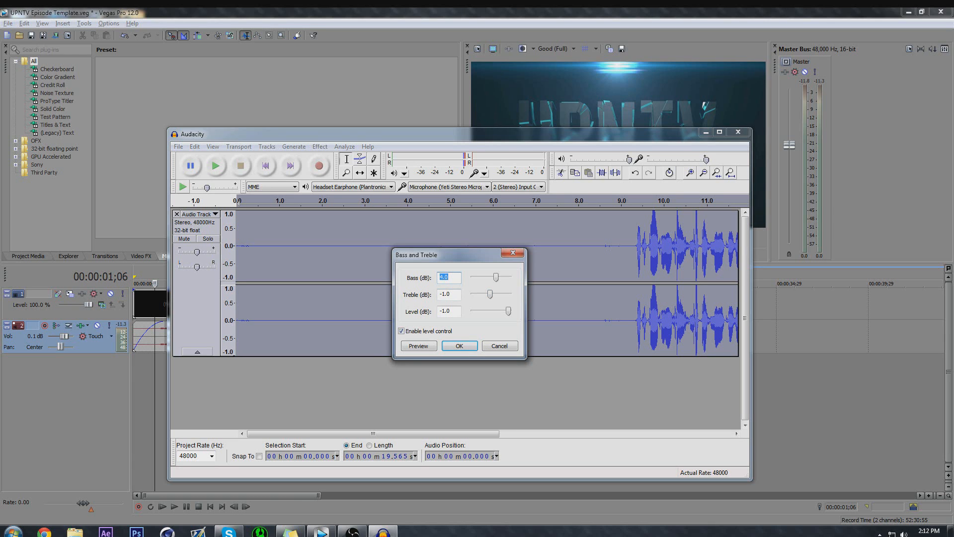
key(Return)
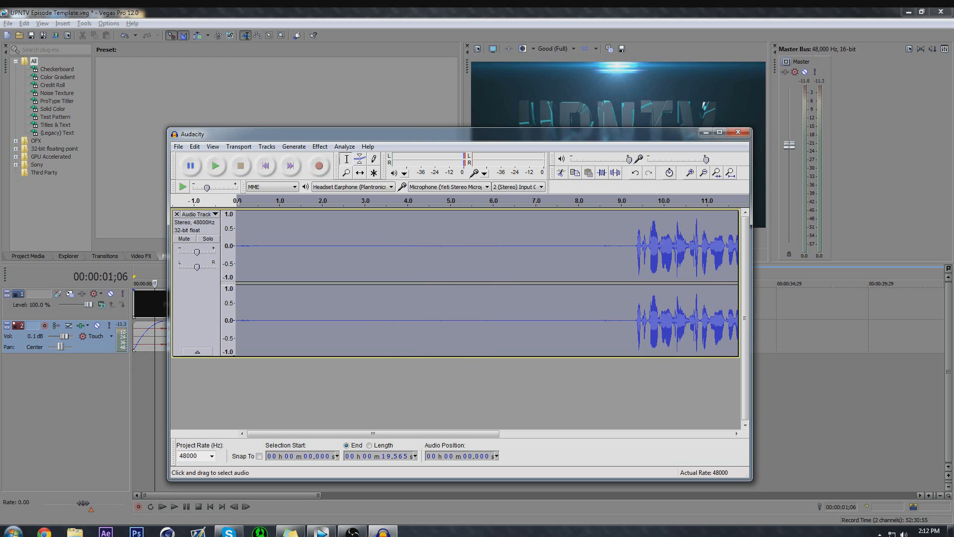
Play the bass-enhanced speech from about 9.2 seconds and pause it near 14 seconds.
click(629, 262)
key(space)
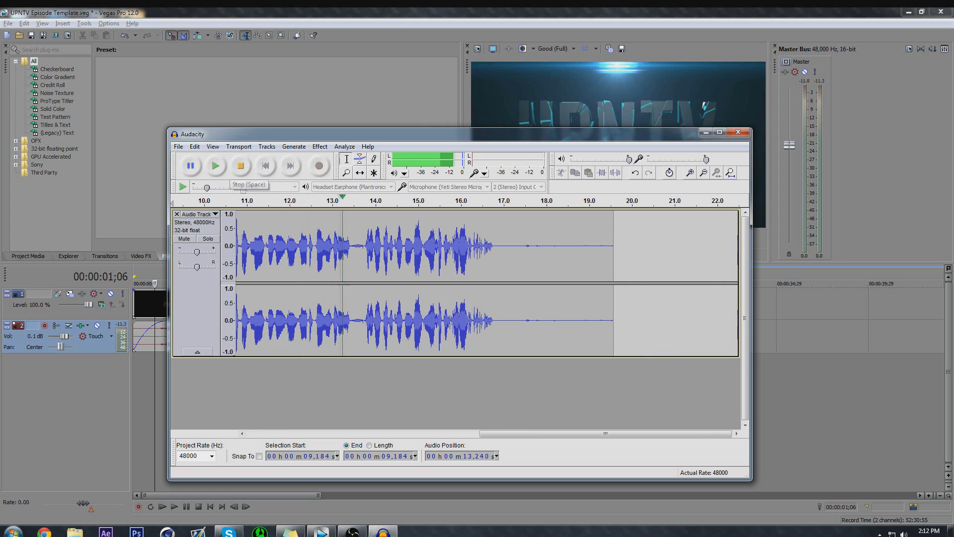
click(190, 165)
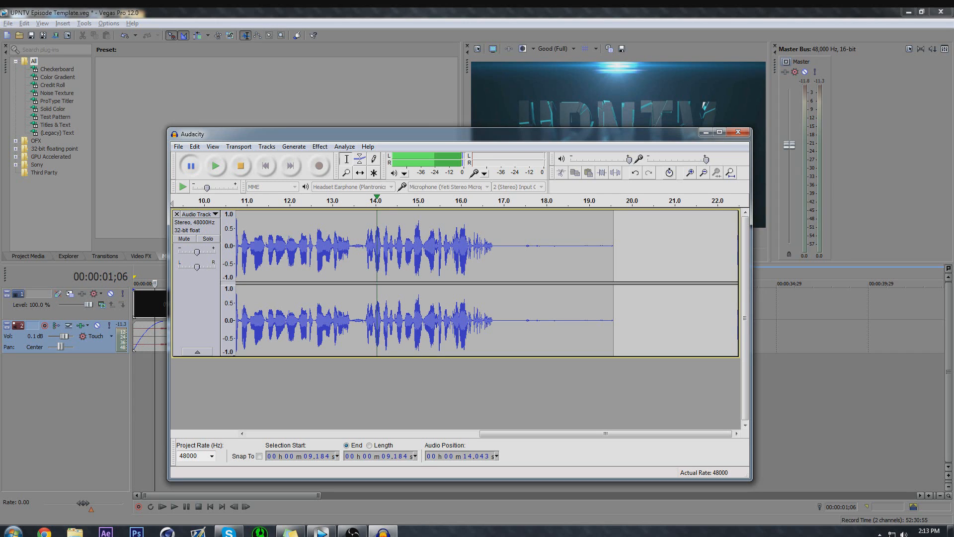
Select the entire recording and stop the paused playback.
click(320, 146)
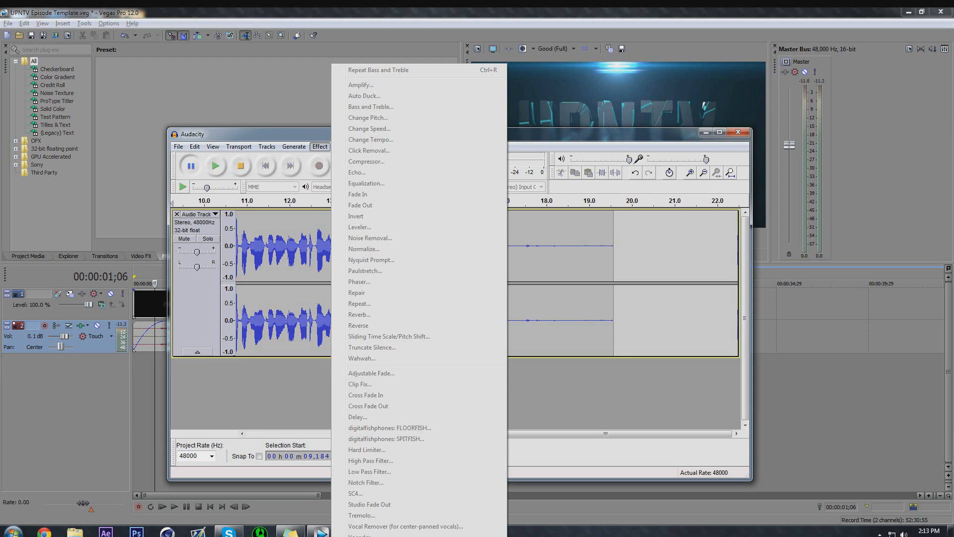
click(512, 388)
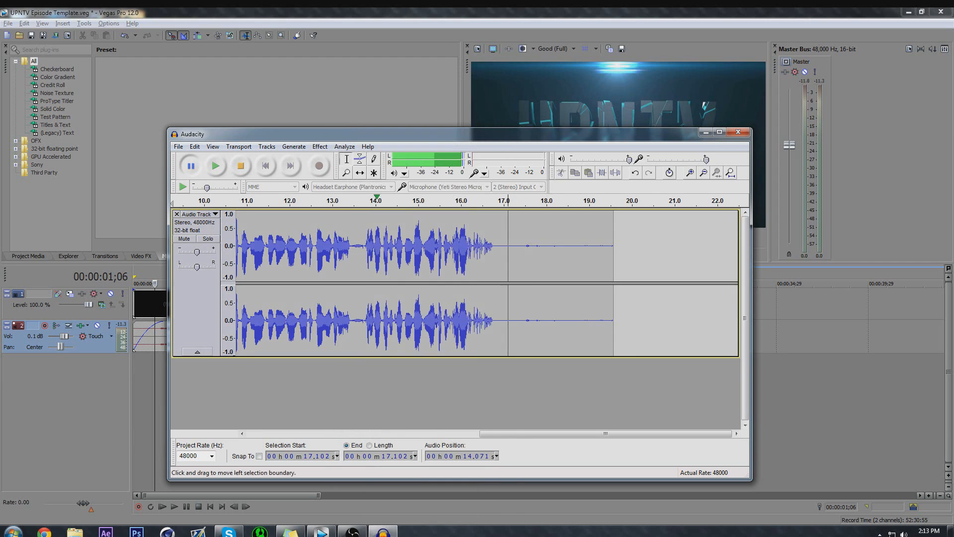
double_click(507, 318)
click(319, 147)
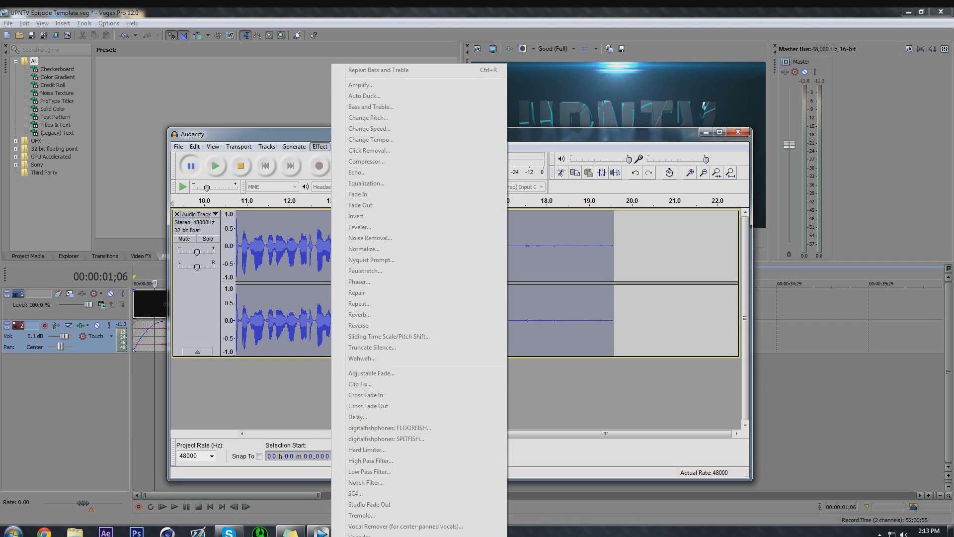
click(241, 165)
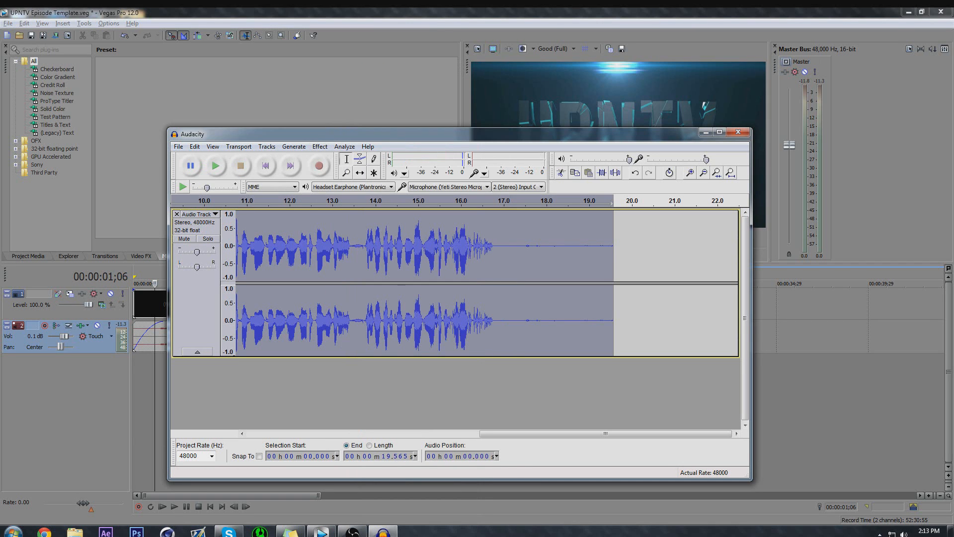
Try to apply the Repair effect to the entire recording.
click(319, 147)
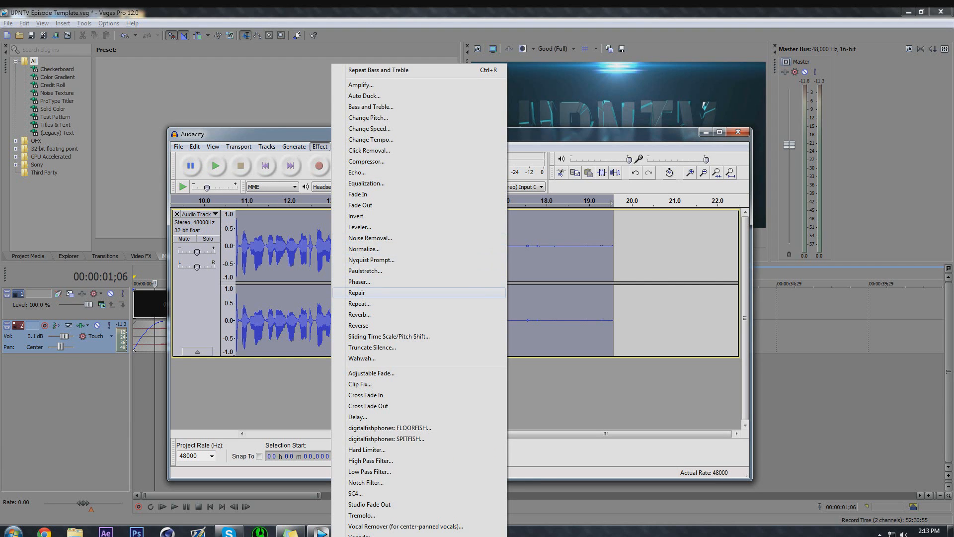
click(357, 293)
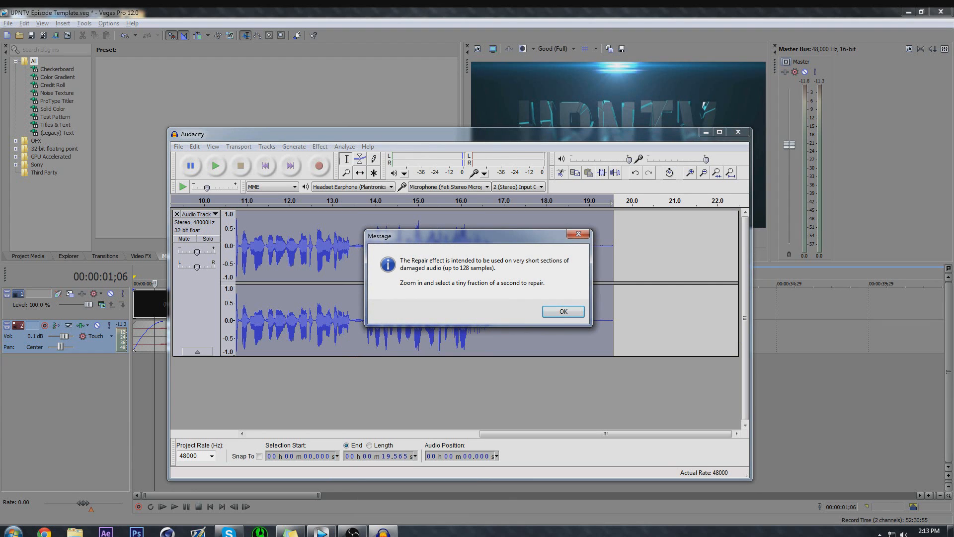
click(578, 234)
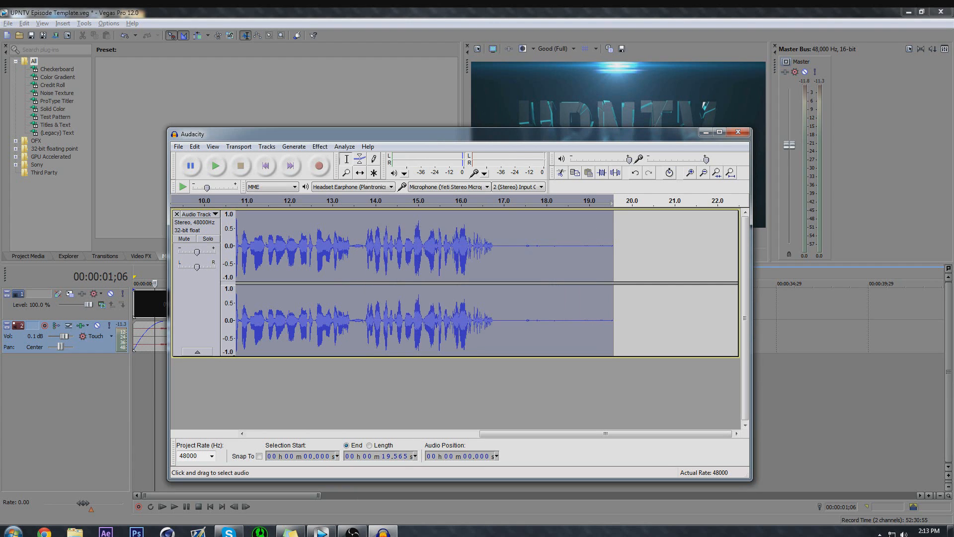
click(319, 147)
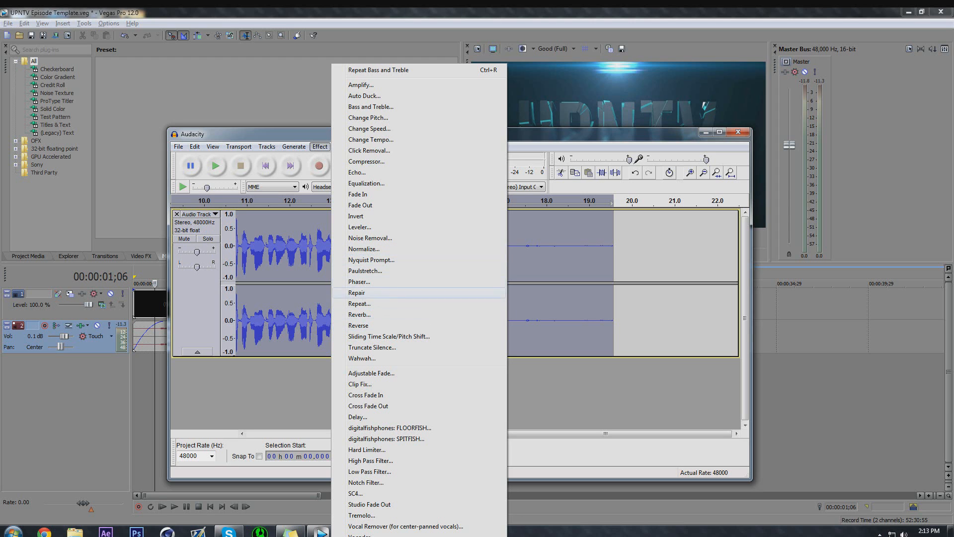
click(359, 227)
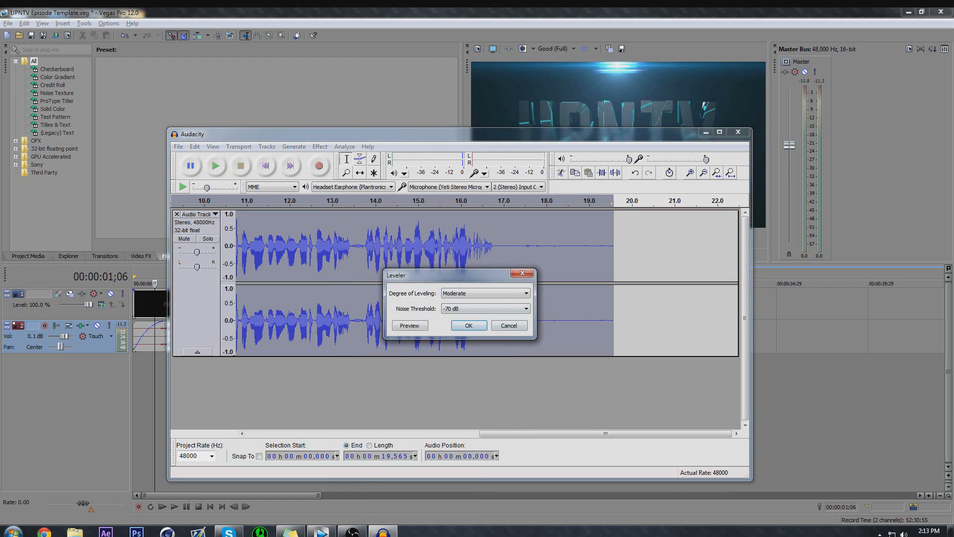
click(485, 293)
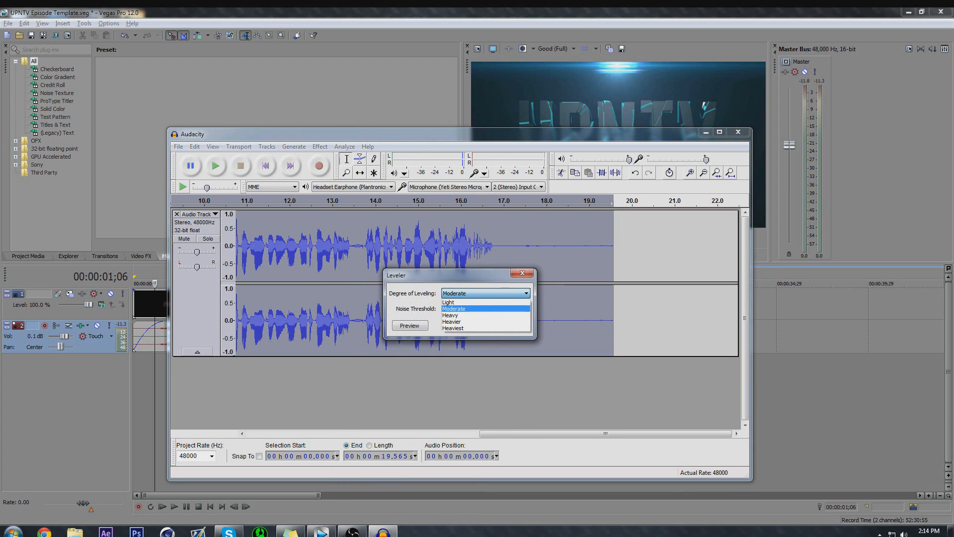
click(467, 308)
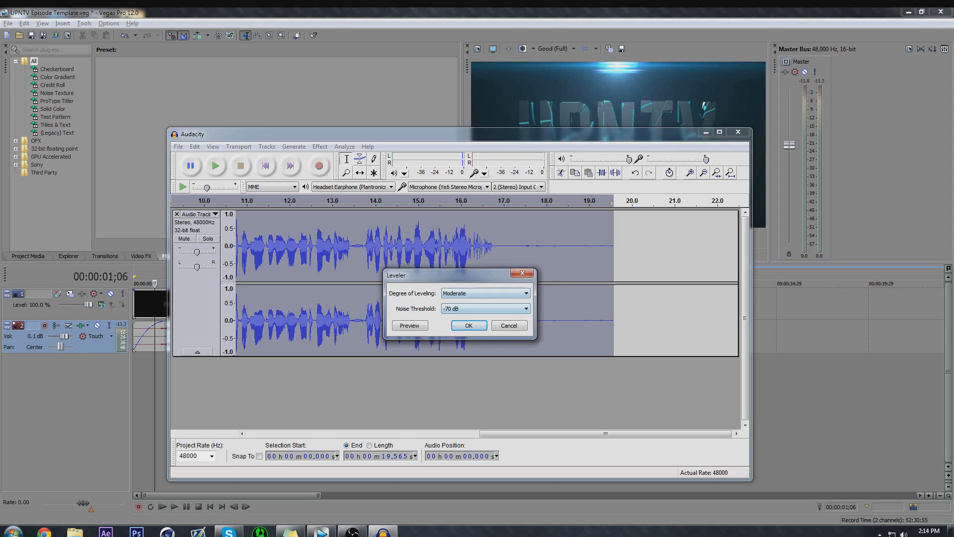
click(509, 325)
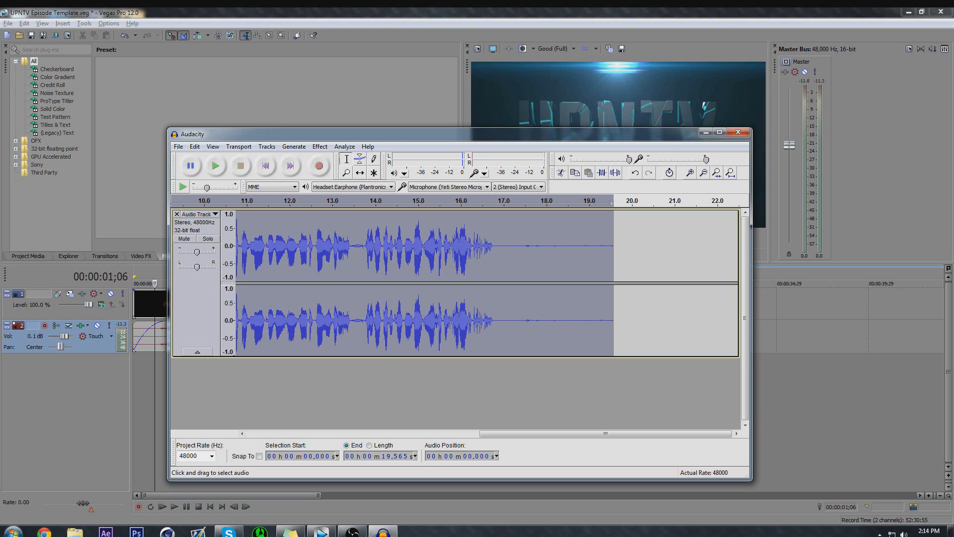
Start exporting the recording to the UPNTV AUDIO folder with the file type WAV (Microsoft) signed 16 bit PCM.
click(178, 147)
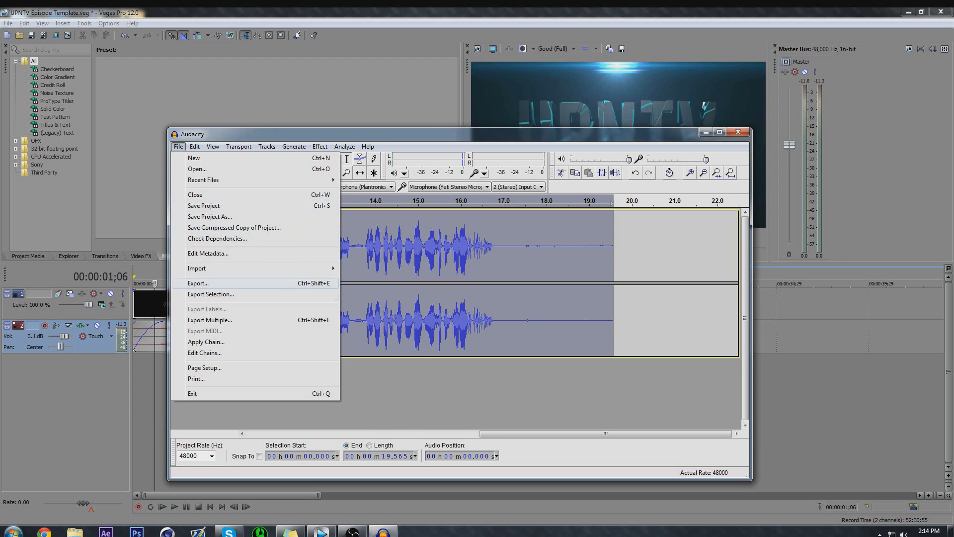
key(Return)
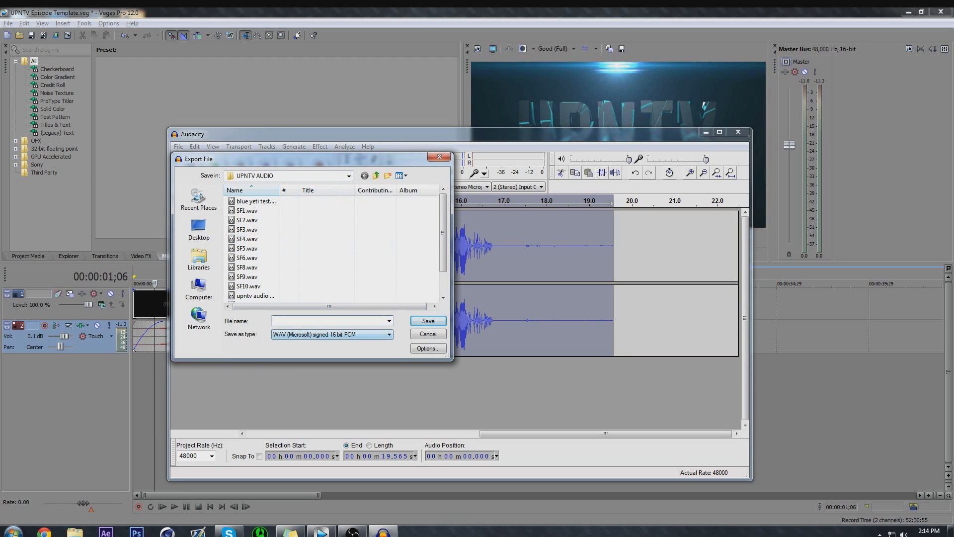
click(332, 334)
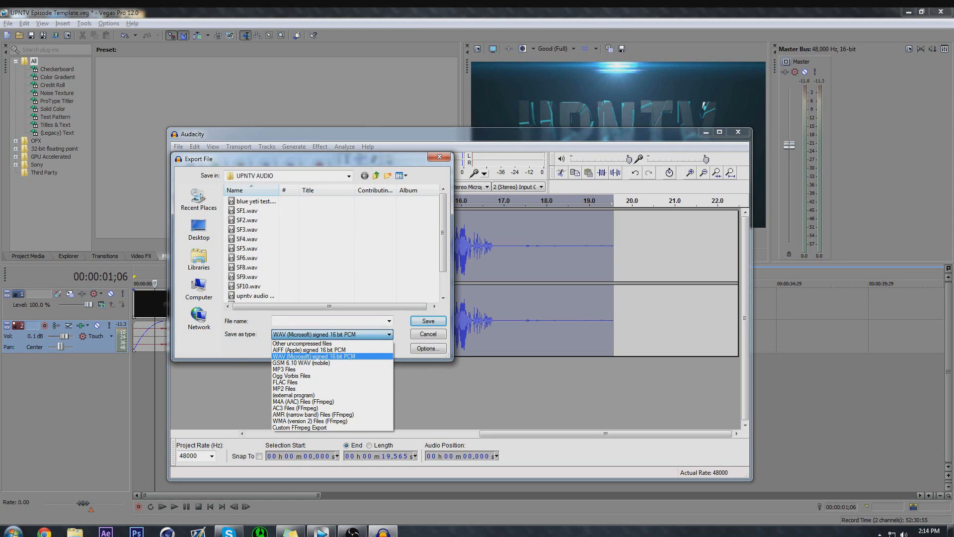
click(332, 357)
Enter a file name ending in "Test" for the WAV export and save it.
click(329, 321)
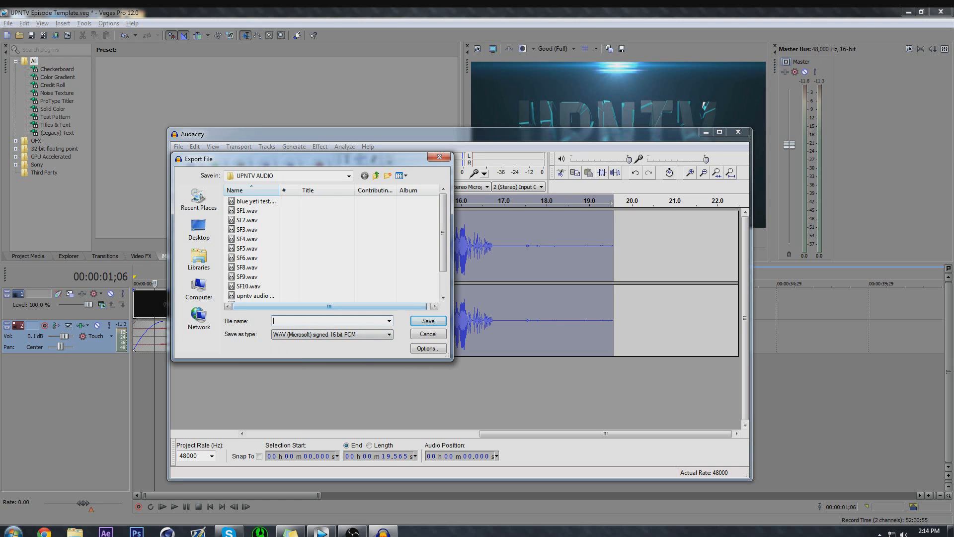
text(Cust)
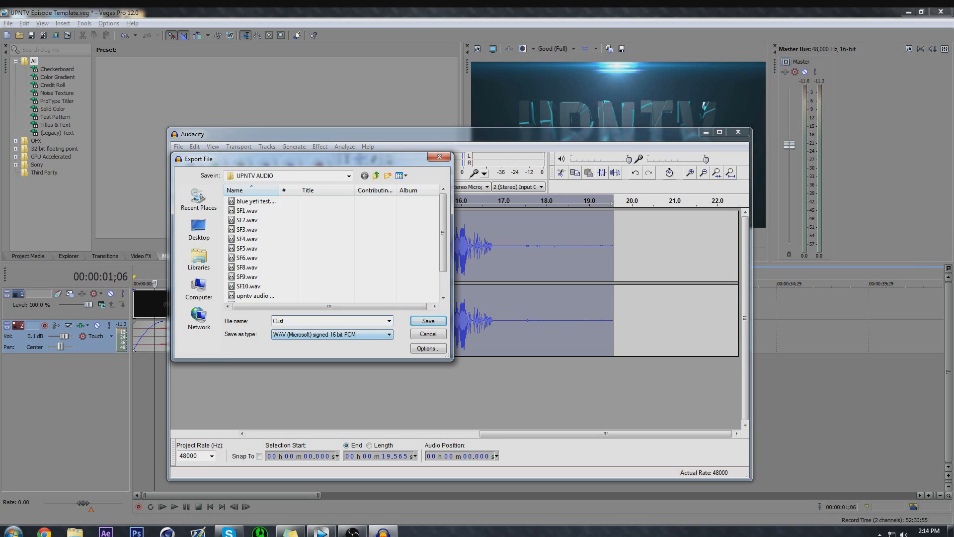
key(BackSpace)
text(U)
key(BackSpace)
key(BackSpace)
text(Test)
key(Return)
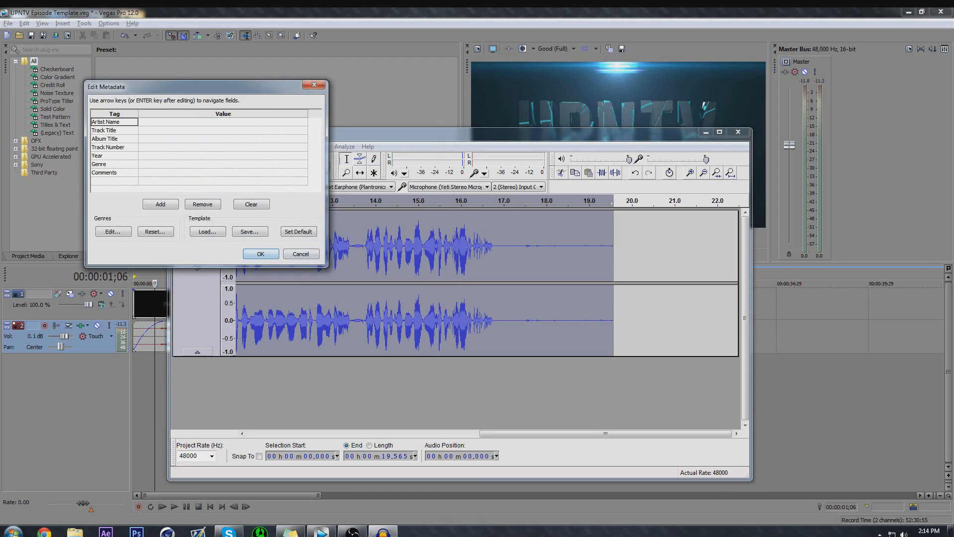
Leave all metadata tags blank, including artist name, track title and genre, and accept them to complete the export.
click(223, 121)
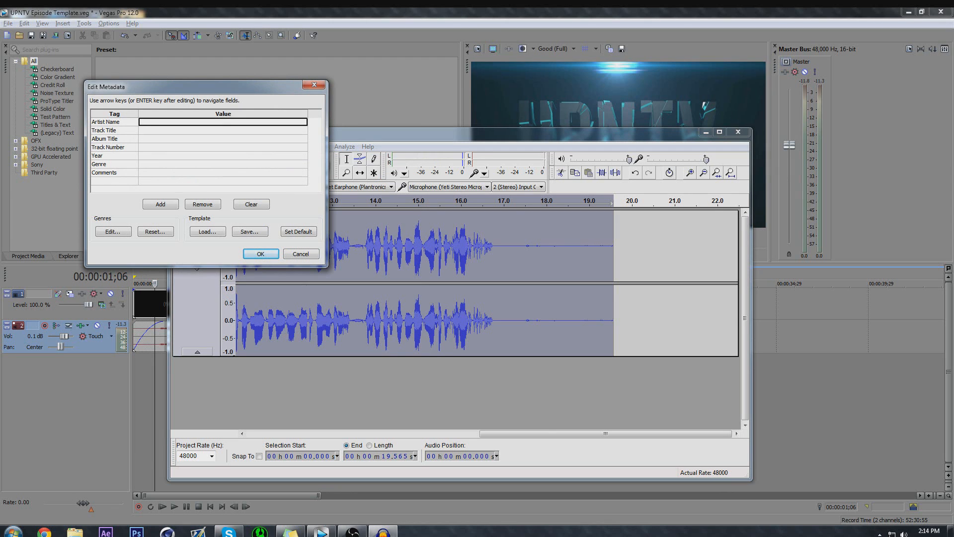
click(224, 130)
click(114, 147)
click(224, 164)
click(223, 121)
click(260, 253)
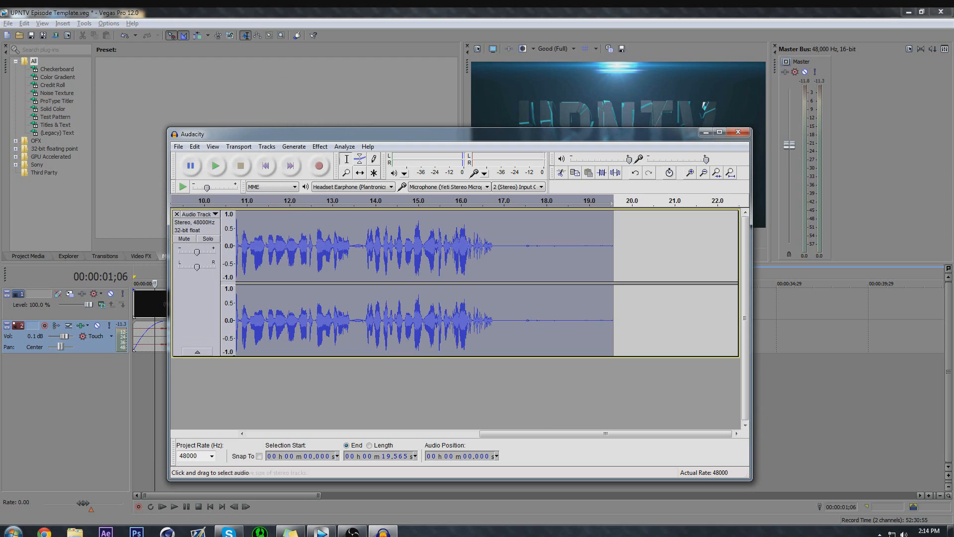